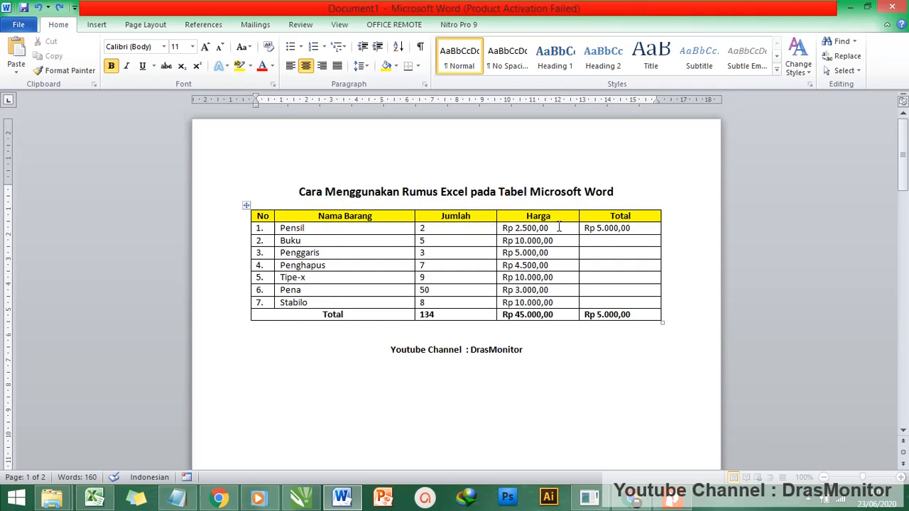
- Paste the copied Total formula into the Total cells from Buku to Stabilo, updating those fields and the grand total
left_click(590, 242)
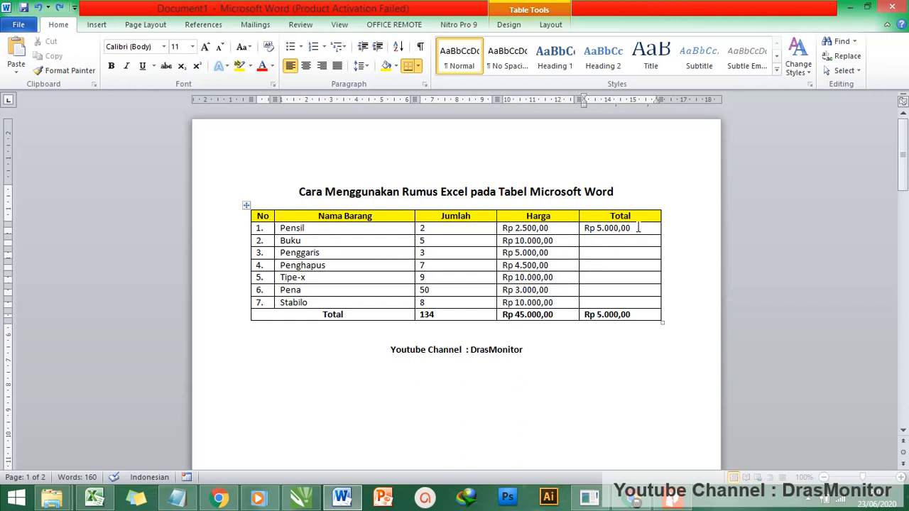
left_click_drag(639, 227, 600, 302)
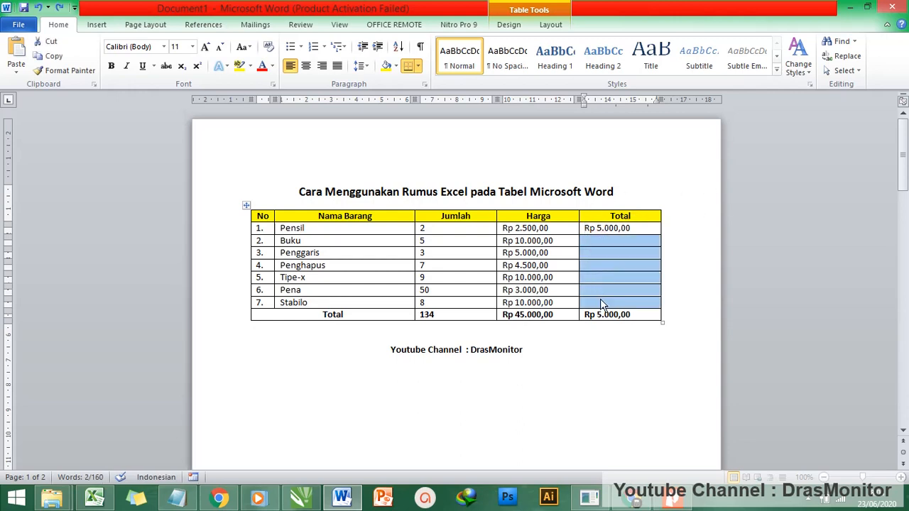
key("ctrl+v")
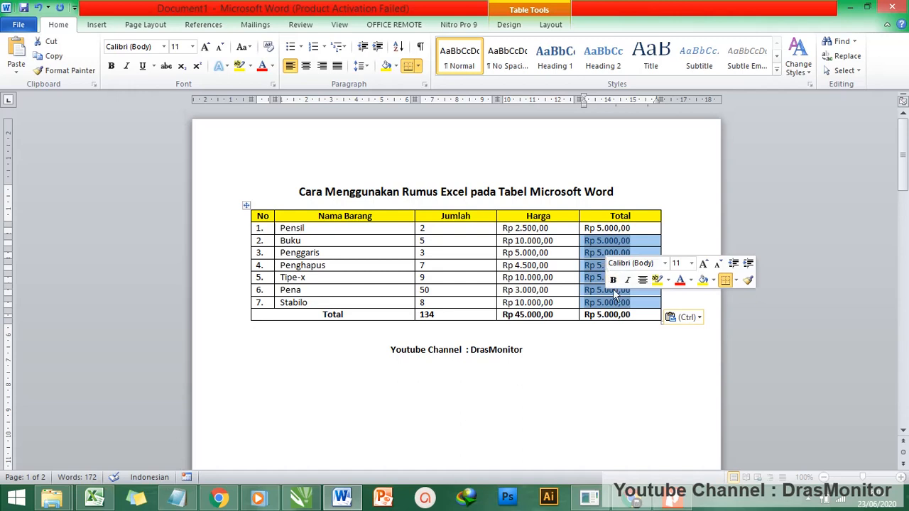
key("F9")
left_click(609, 314)
key("F9")
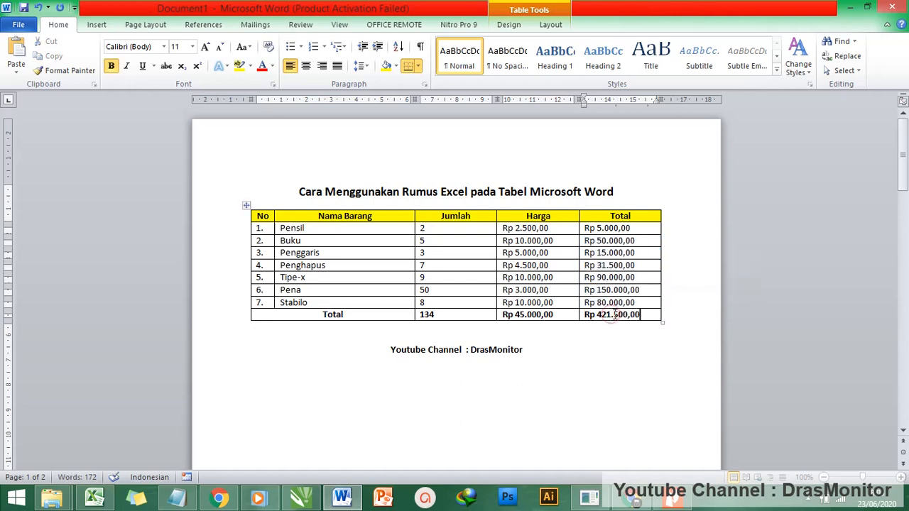
left_click(550, 344)
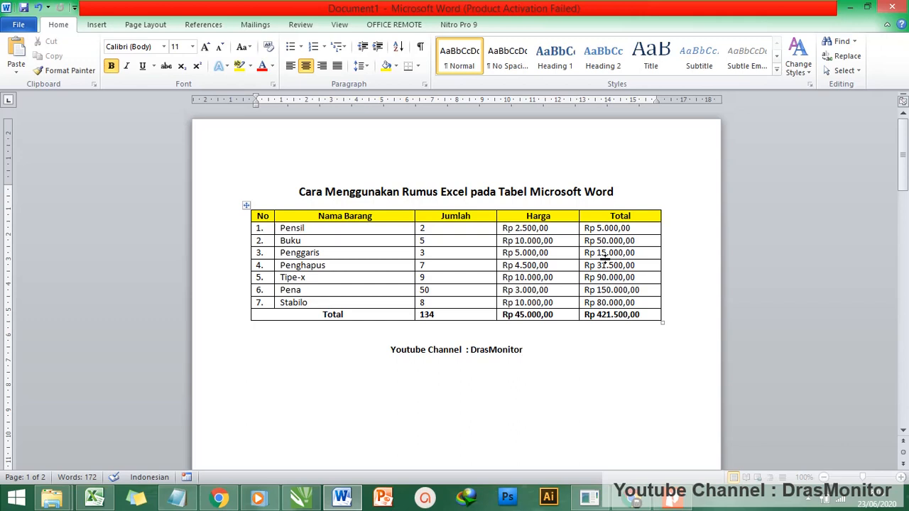
left_click(641, 315)
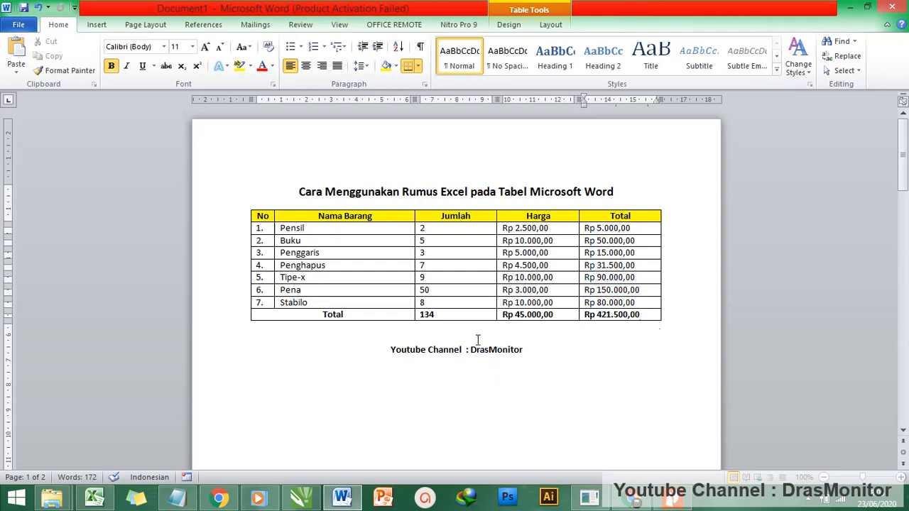
- Examine the Referensi Sel table on the second page, starting with its first cell
scroll(529, 352, "down", 15)
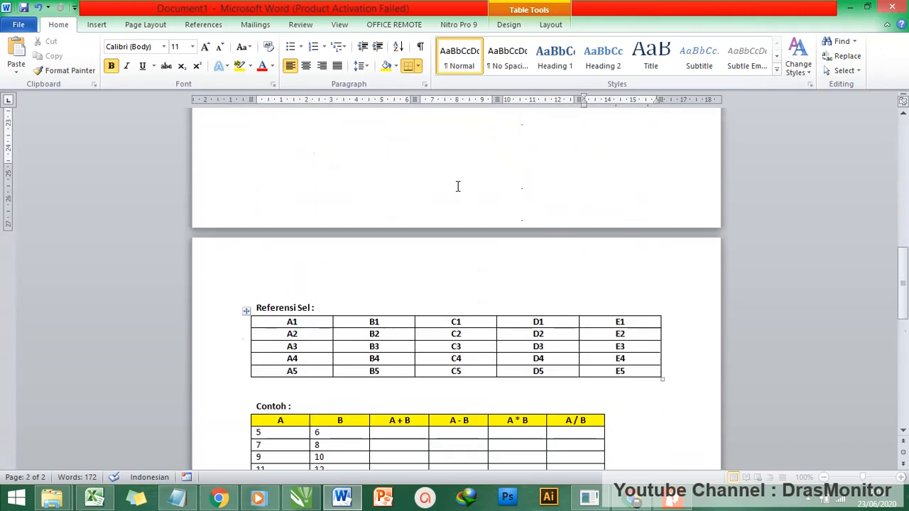
scroll(457, 186, "up", 3)
scroll(456, 187, "up", 3)
scroll(457, 187, "down", 10)
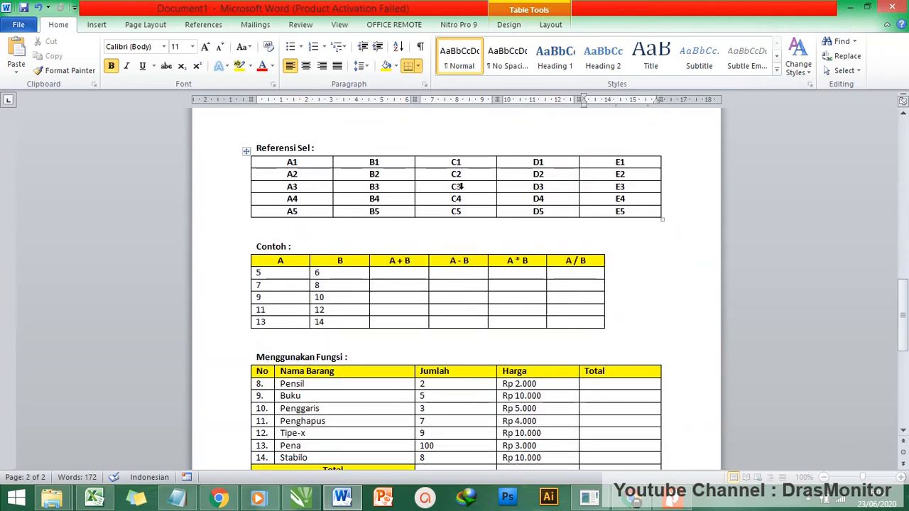
left_click(315, 148)
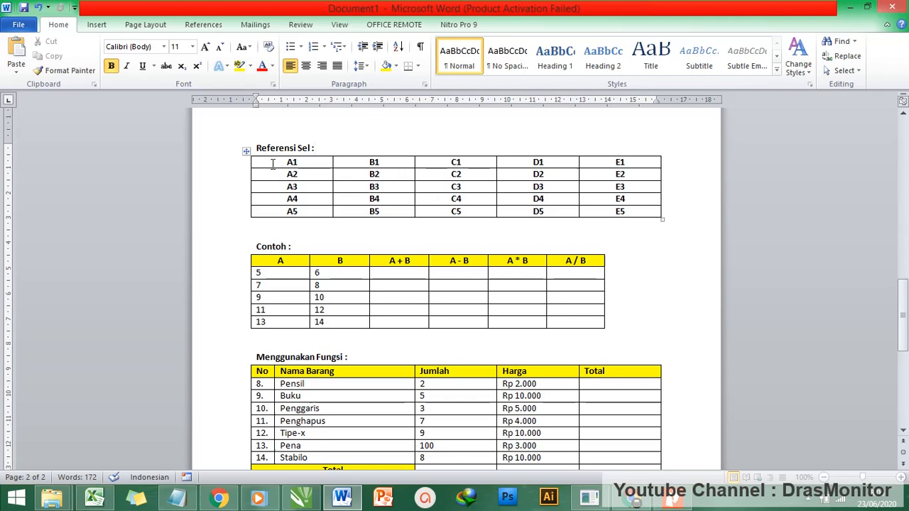
left_click(310, 162)
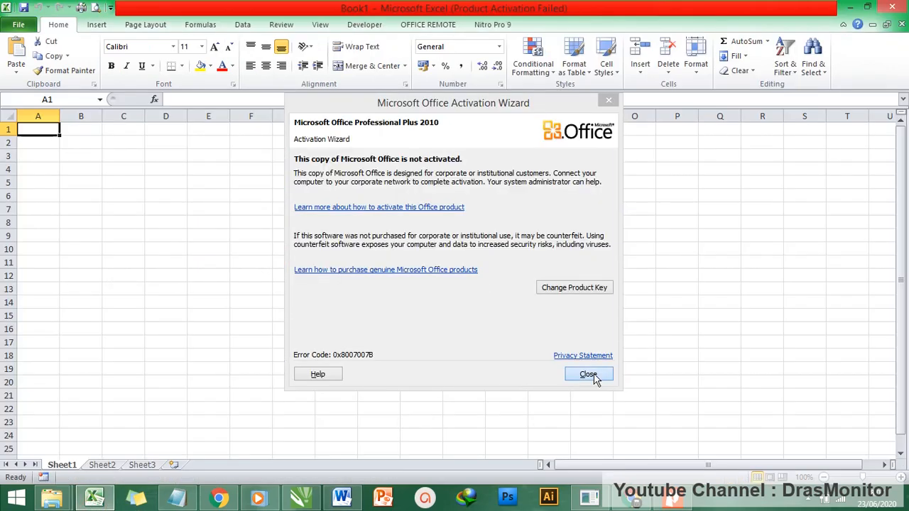
- Dismiss the activation notice in Excel and check the cell addresses of A1, A2, B2 and C2
left_click(590, 375)
left_click(111, 156)
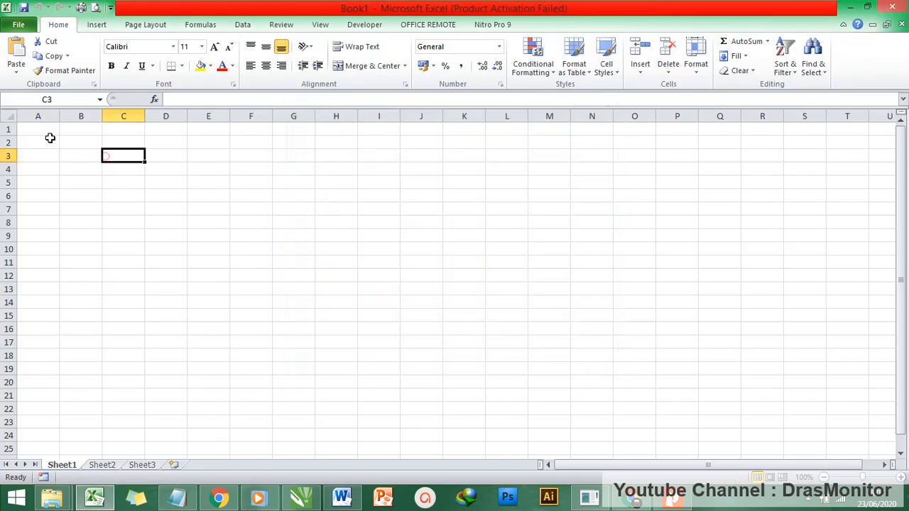
left_click(36, 128)
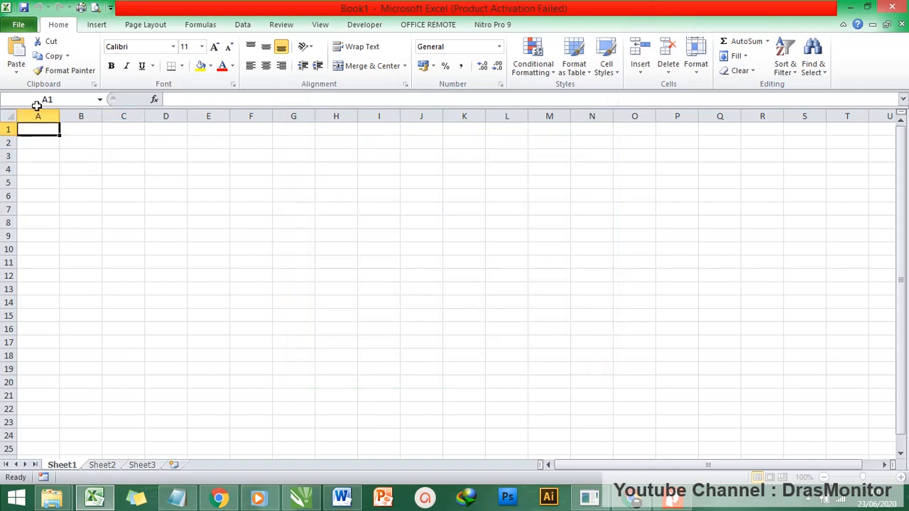
left_click(52, 99)
left_click(37, 129)
left_click(38, 141)
left_click(44, 99)
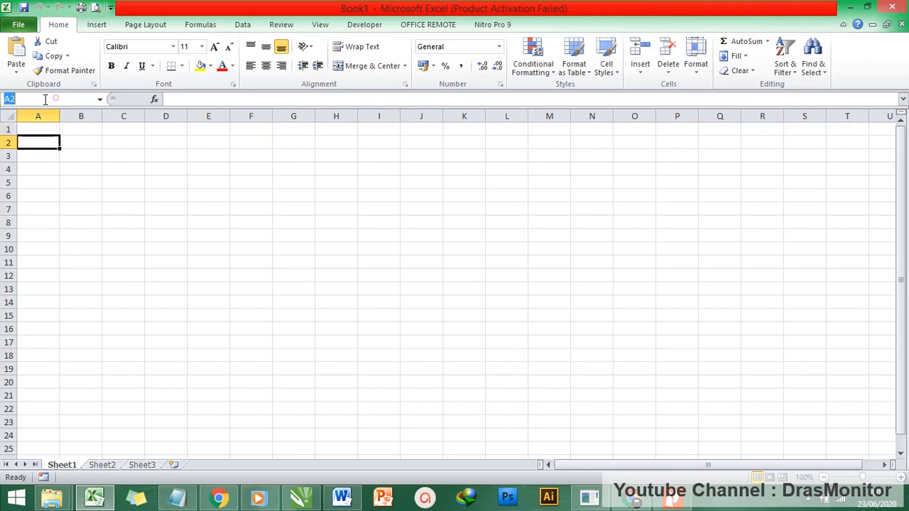
left_click(85, 140)
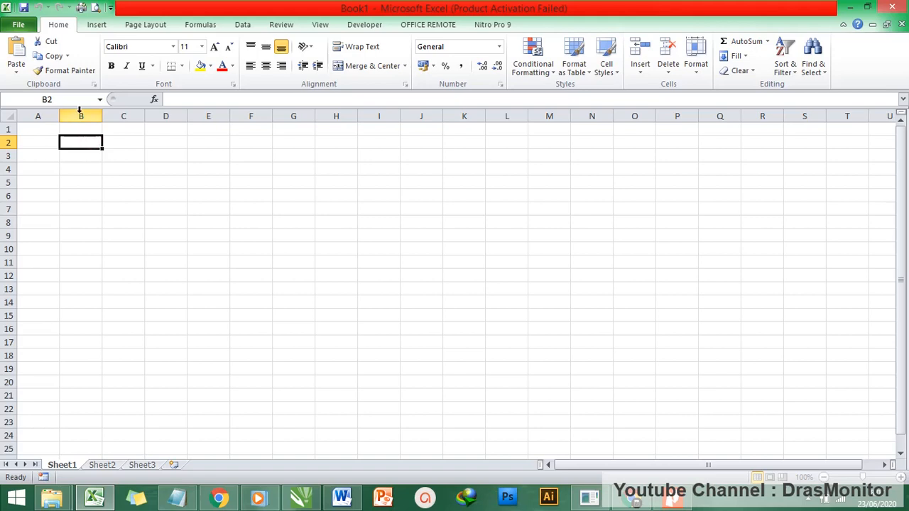
left_click(124, 142)
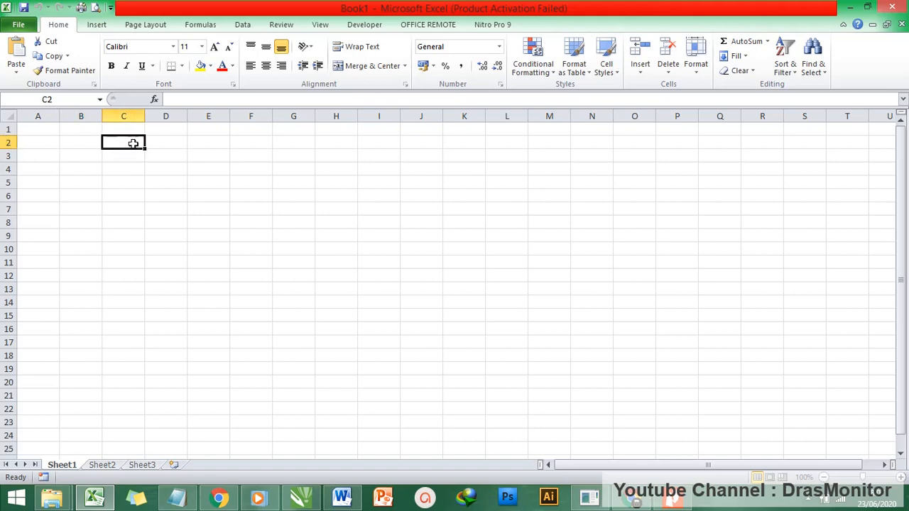
- Switch back to Word and review the cell references in the Referensi Sel table, across columns A to E
left_click(343, 503)
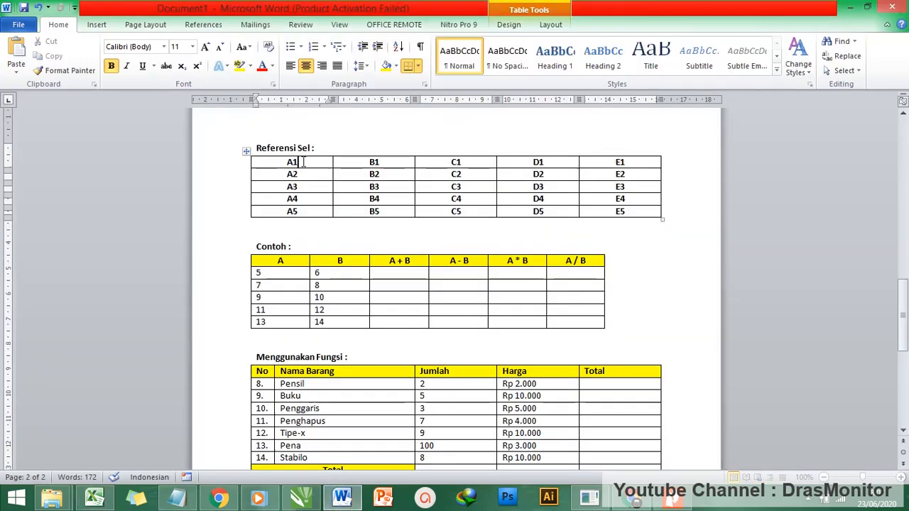
double_click(293, 162)
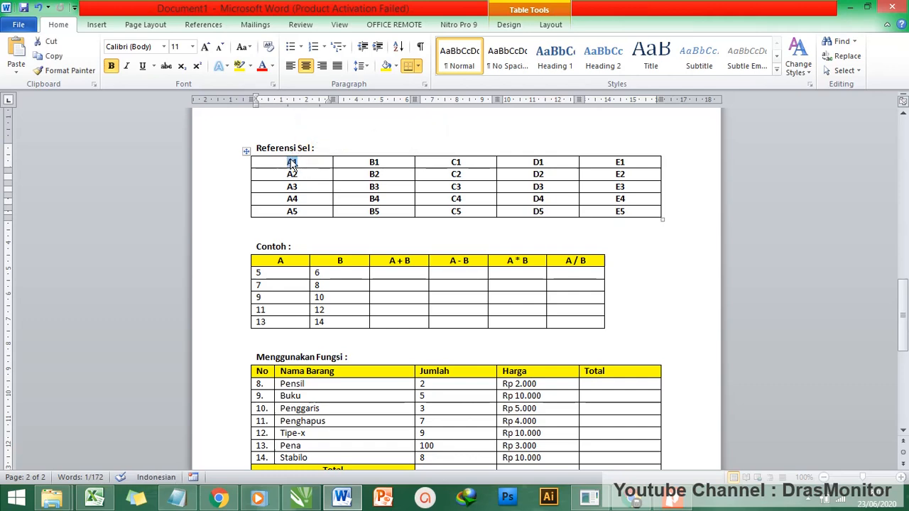
left_click(297, 174)
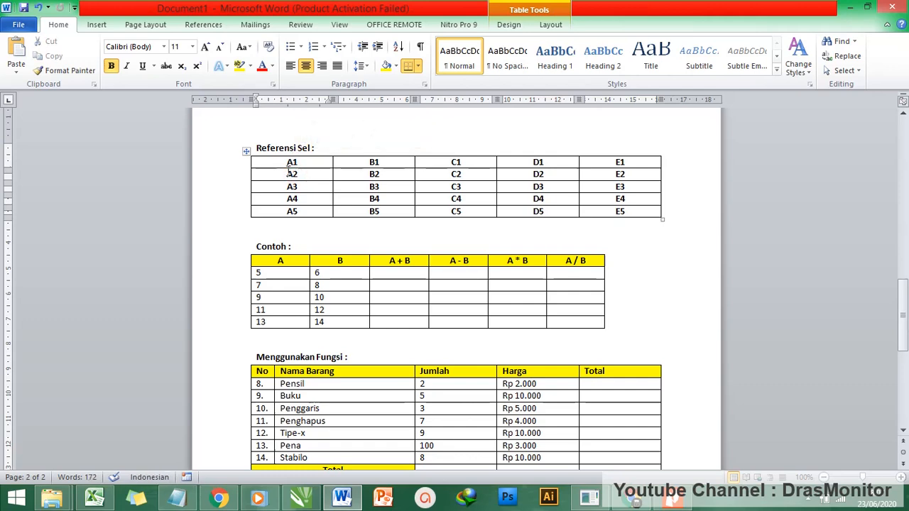
left_click(379, 162)
left_click(375, 174)
left_click(465, 158)
left_click(553, 161)
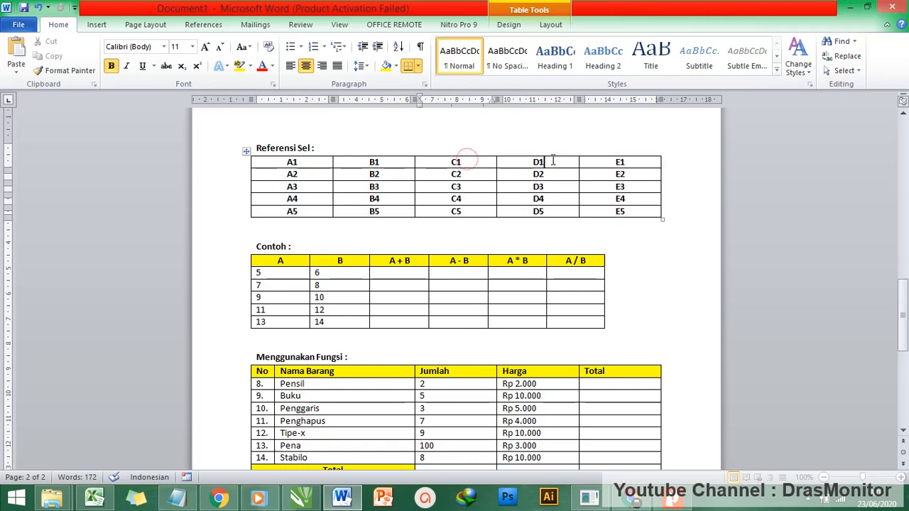
left_click(633, 161)
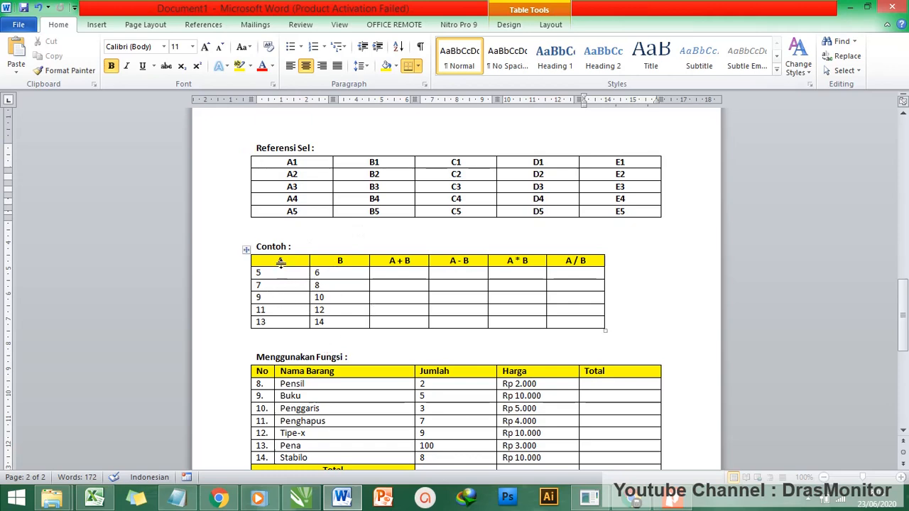
- Review the Contoh table's column headings, from A and B through the sum, difference, product and quotient columns
left_click(326, 272)
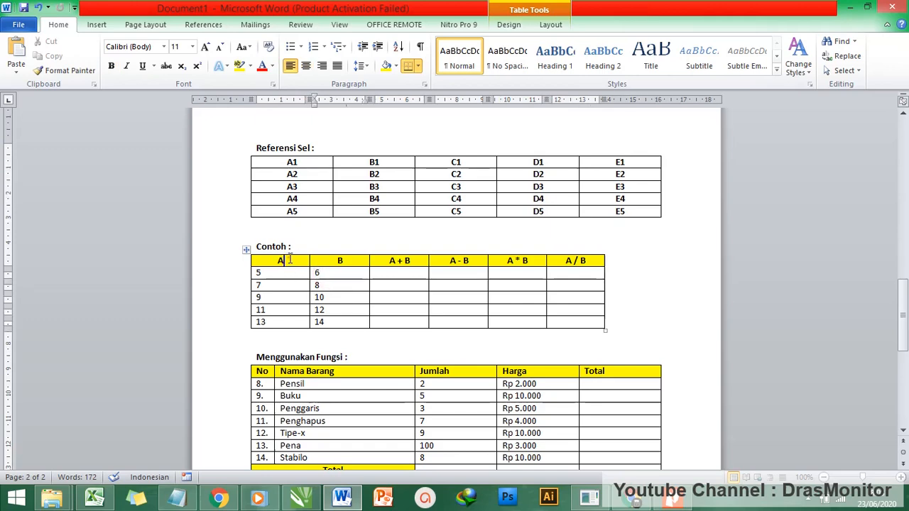
left_click(286, 260)
left_click(346, 260)
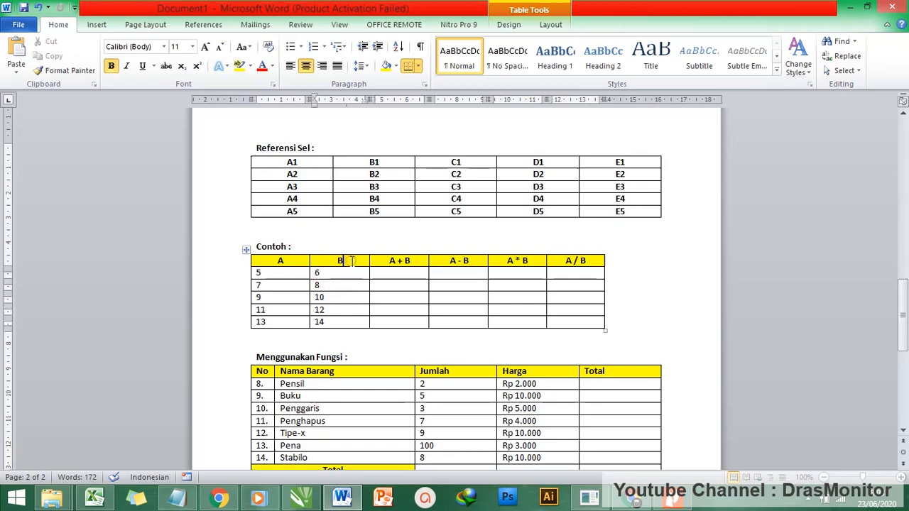
left_click(389, 261)
left_click(470, 260)
left_click(523, 261)
left_click(588, 261)
- Insert the formula =A2+B2 in the first data row of the Contoh table's A + B column
left_click(398, 273)
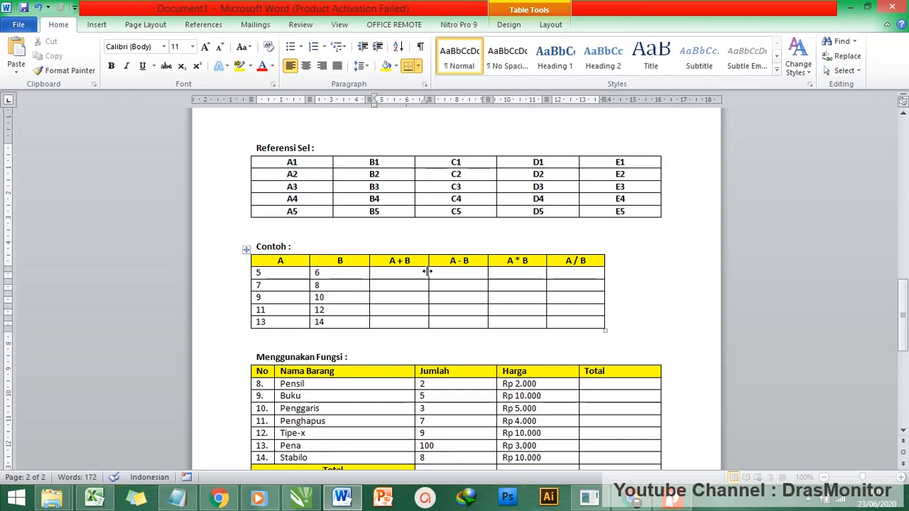
left_click(552, 27)
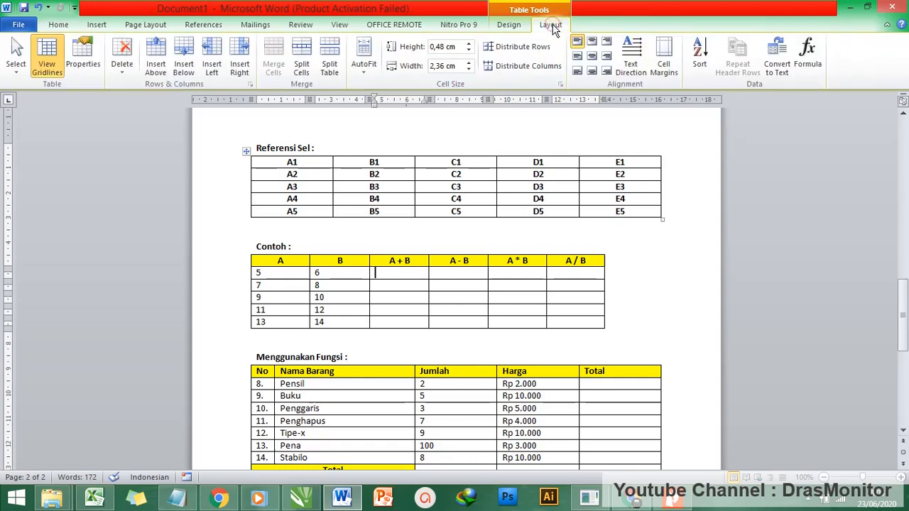
left_click(809, 66)
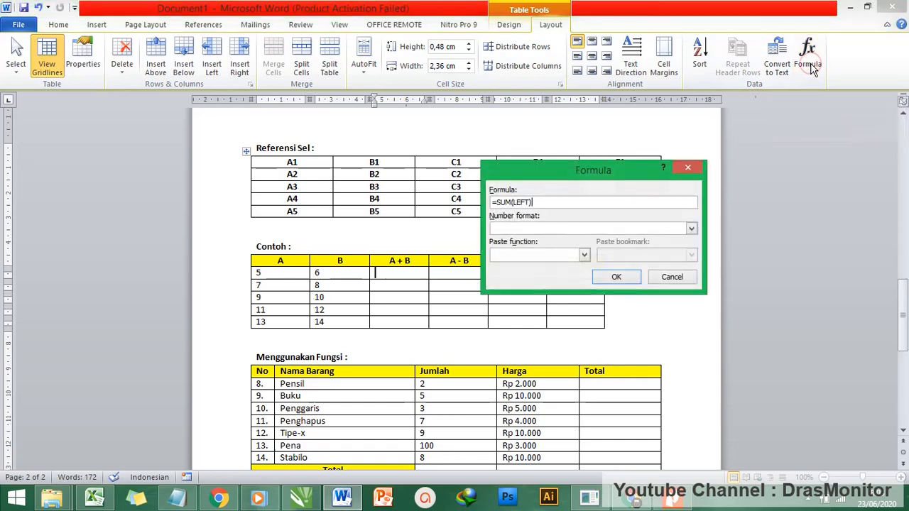
left_click_drag(560, 168, 603, 117)
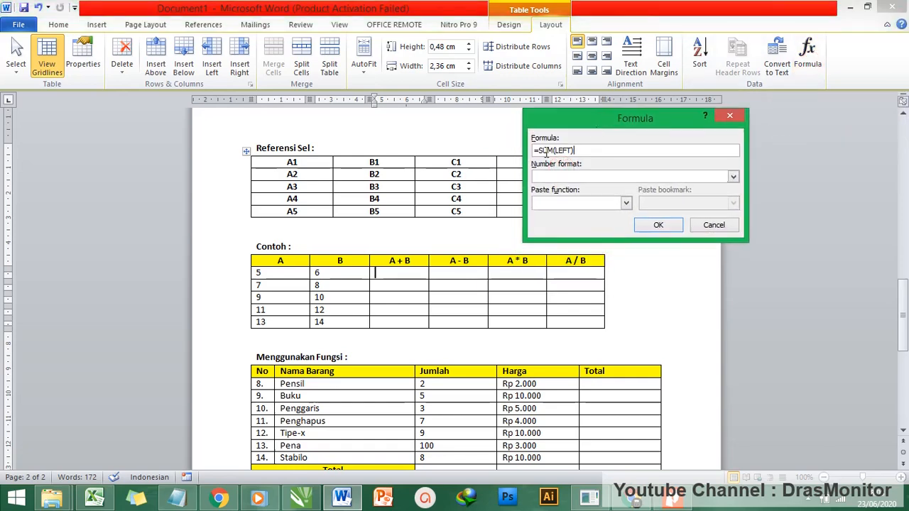
left_click_drag(539, 151, 586, 149)
key("BackSpace")
type("A2+B2")
left_click(658, 225)
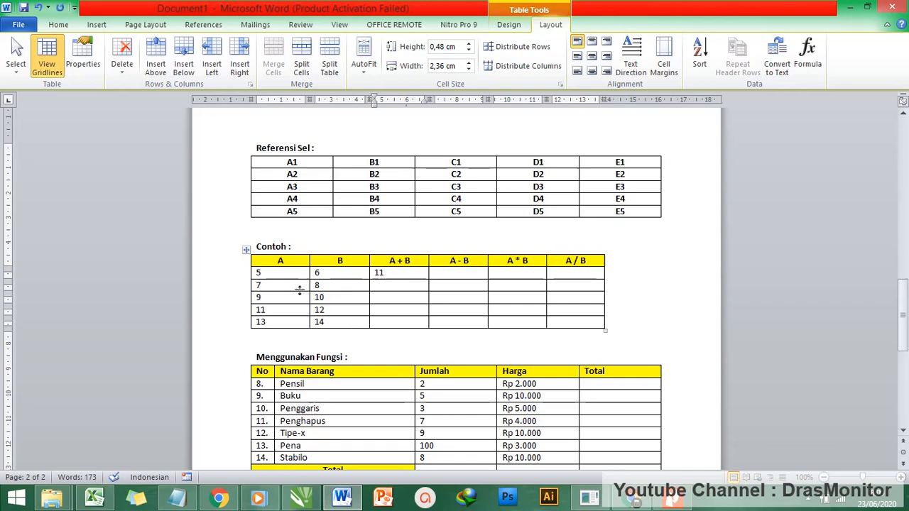
- Insert the formula =A3+B3 in the second data row of the A + B column
left_click(376, 285)
left_click(808, 55)
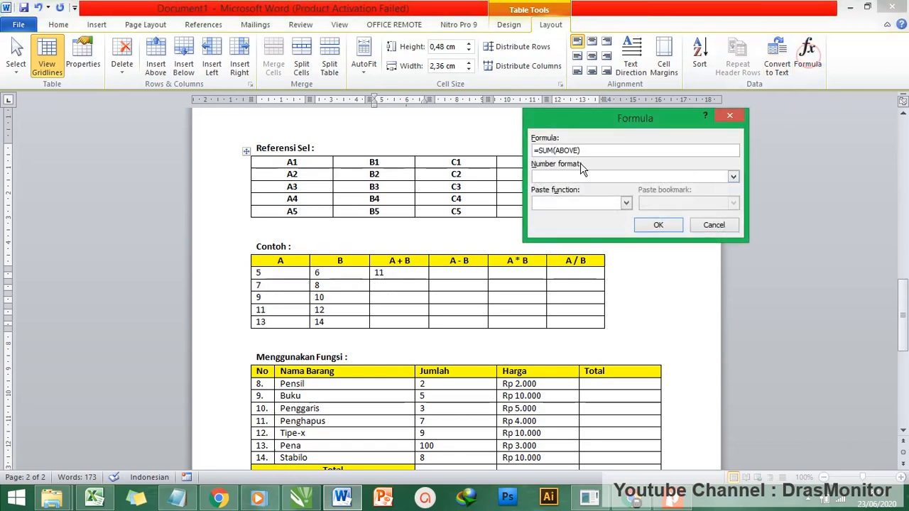
left_click_drag(534, 150, 625, 155)
type("=A3+B3")
left_click(658, 224)
- Insert the formula =A4+B4 in the third data row of the A + B column
left_click(397, 297)
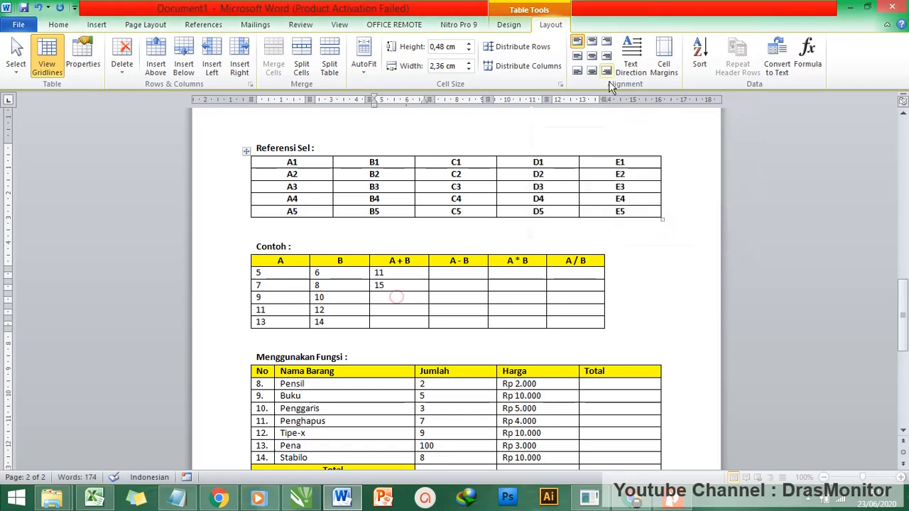
left_click(814, 56)
left_click(542, 151)
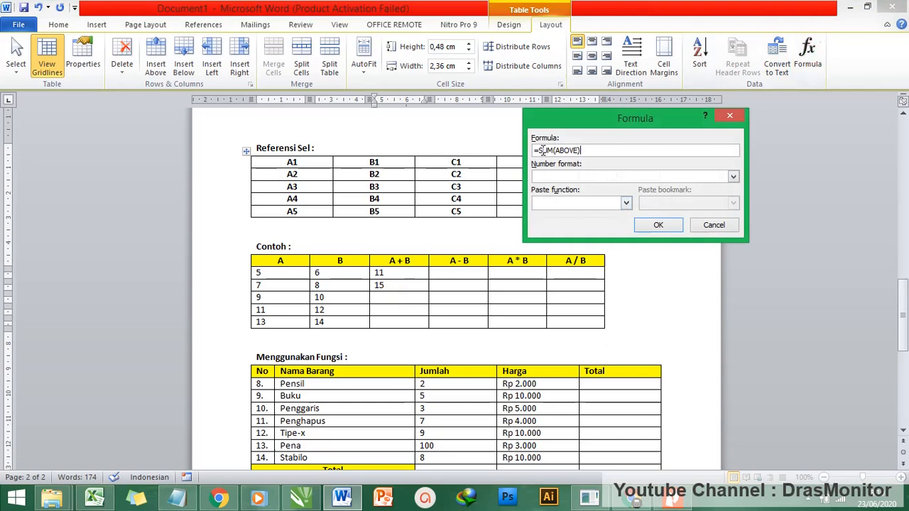
key("shift+End")
key("BackSpace")
type("A4+B4")
left_click(658, 224)
- Insert the formula =A5+B5 in the fourth data row of the A + B column
left_click(394, 310)
left_click(809, 57)
left_click(542, 151)
key("shift+End")
key("BackSpace")
type("A5+B5")
left_click(658, 225)
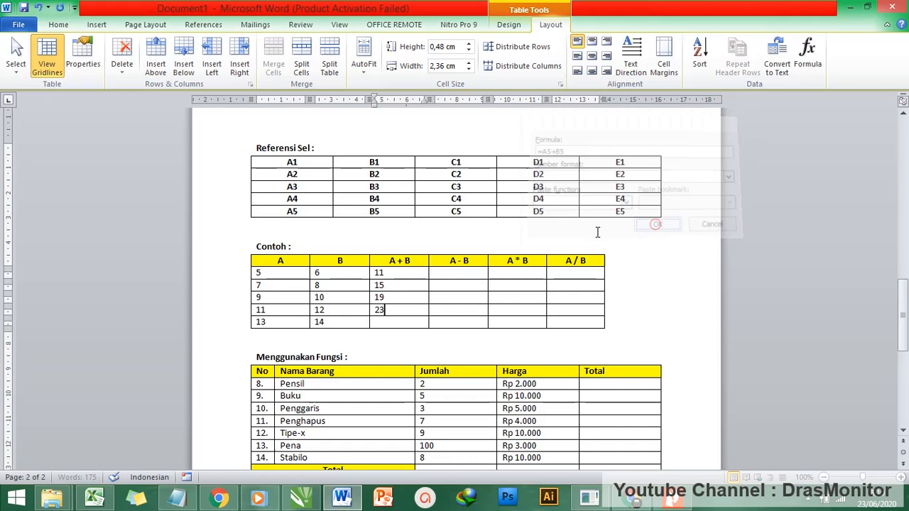
- Insert the formula =A6+B6 in the last data row of the A + B column
left_click(388, 323)
left_click(807, 57)
left_click(541, 150)
key("shift+End")
key("BackSpace")
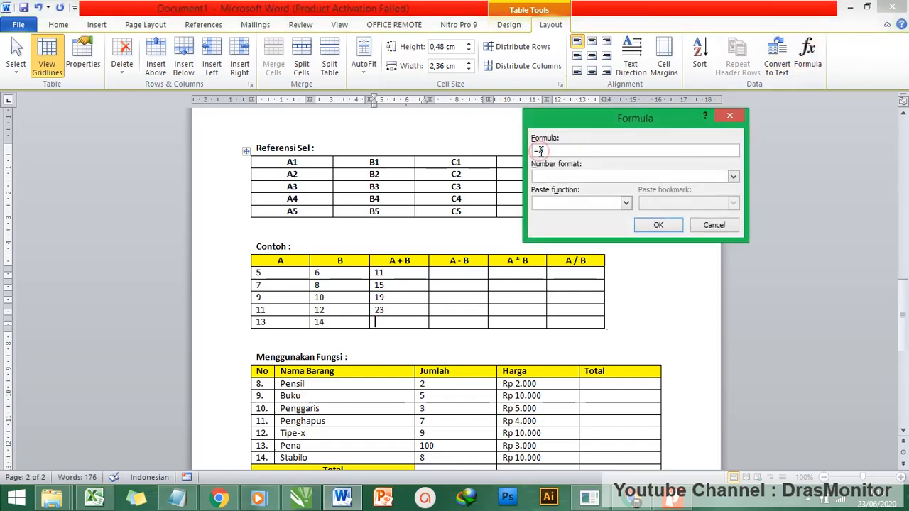
type("A6+B6")
left_click(661, 225)
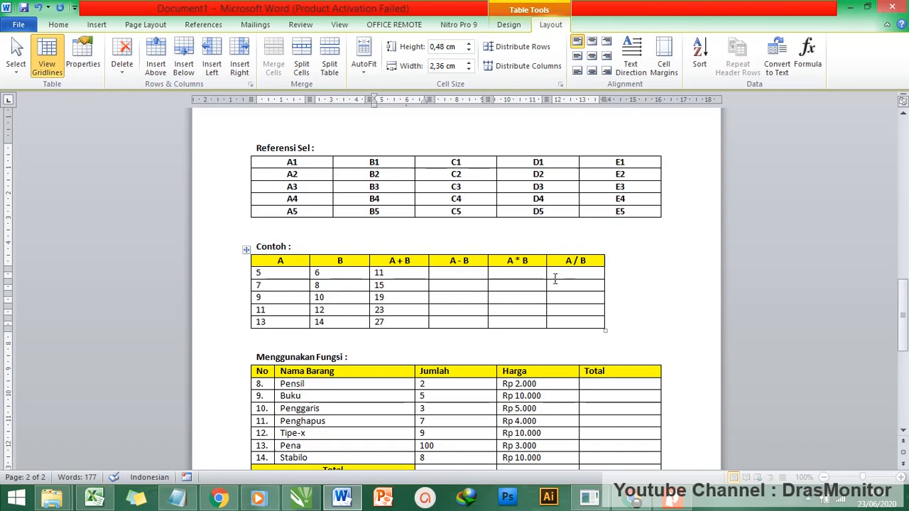
- Insert the formula =A2-B2 in the first data row of the A - B column
left_click(459, 273)
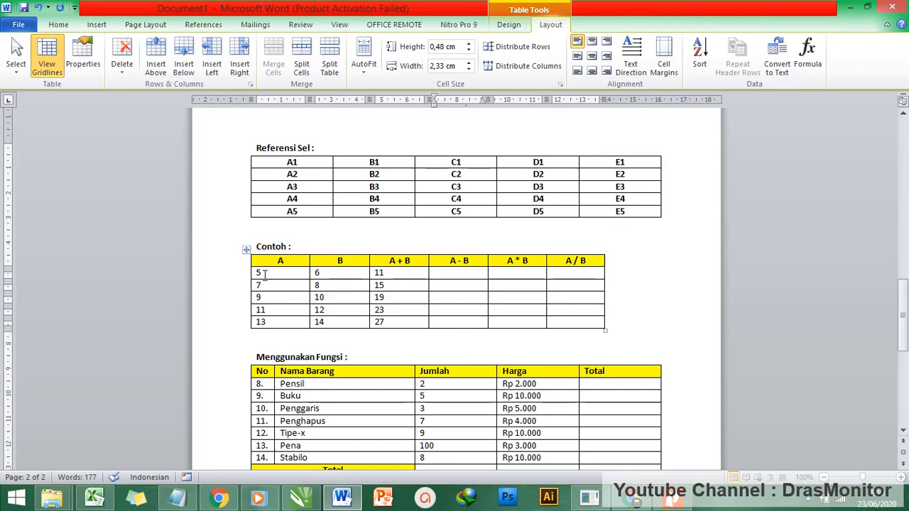
left_click(817, 62)
left_click_drag(540, 151, 614, 150)
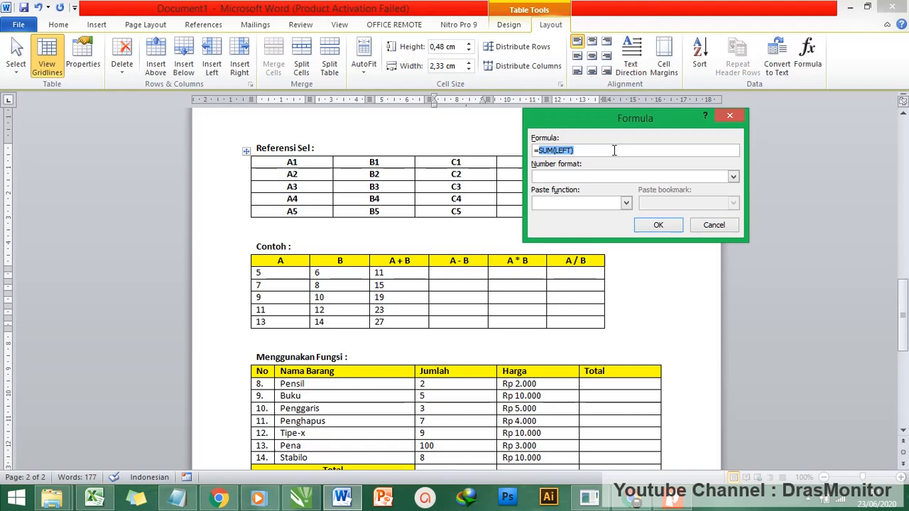
type("A2-B2")
left_click(658, 224)
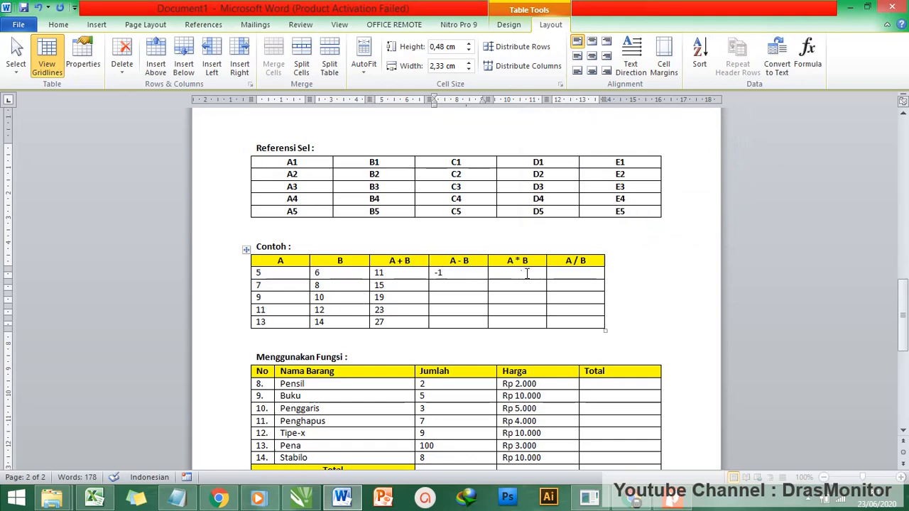
- Insert the formula =A2*B2 in the first data row of the A * B column
left_click(527, 273)
left_click(807, 57)
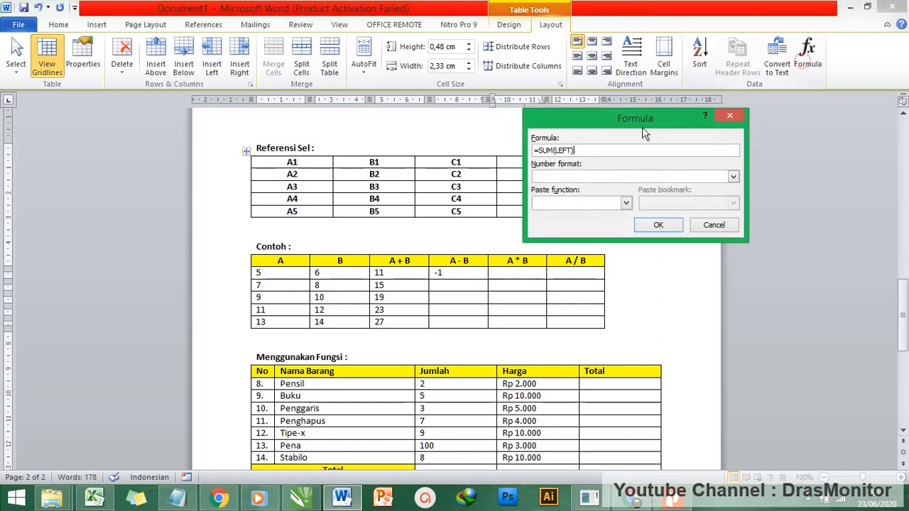
left_click_drag(640, 118, 660, 108)
left_click_drag(561, 142, 595, 141)
key("BackSpace")
type("A")
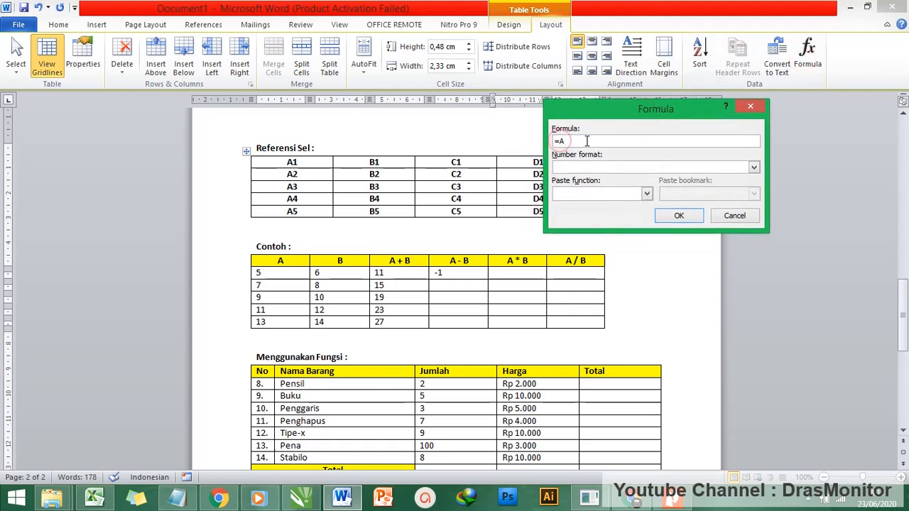
type("2*B2")
left_click(680, 215)
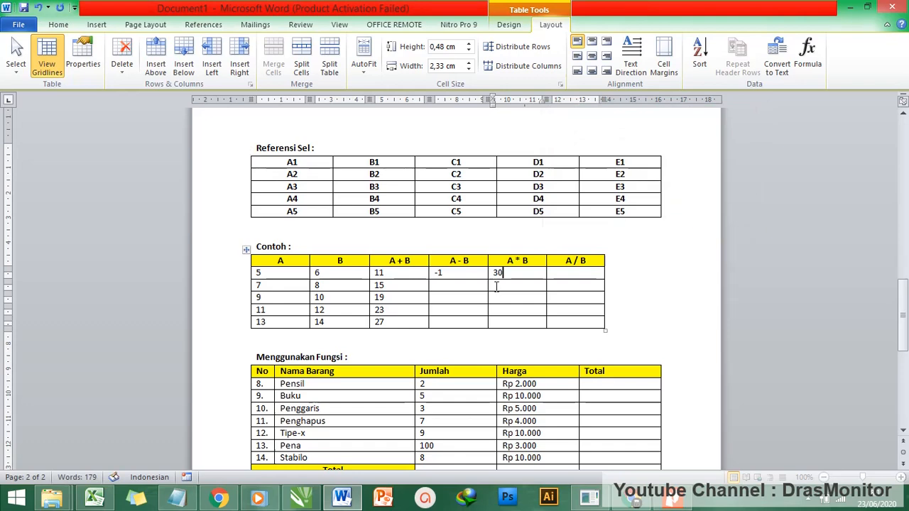
- Insert the formula =A2/B2 in the first data row of the A / B column
left_click(565, 274)
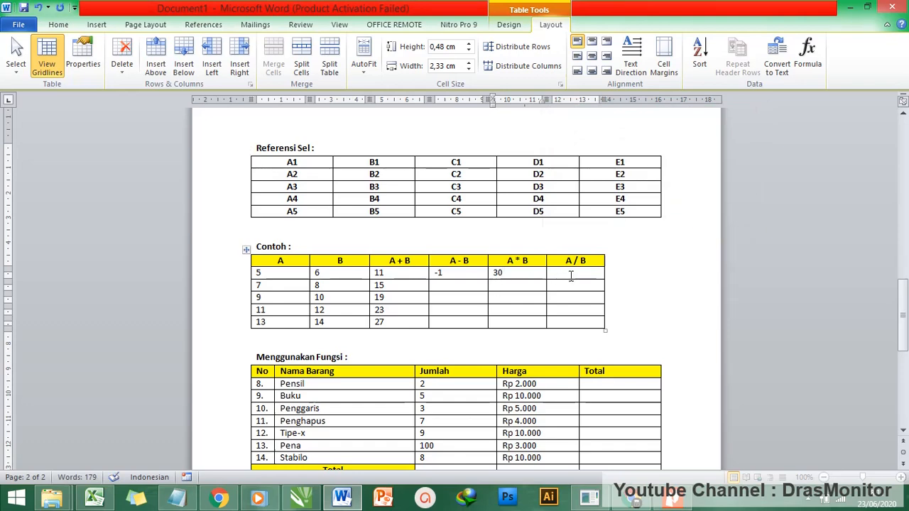
left_click(811, 64)
left_click_drag(596, 142, 560, 141)
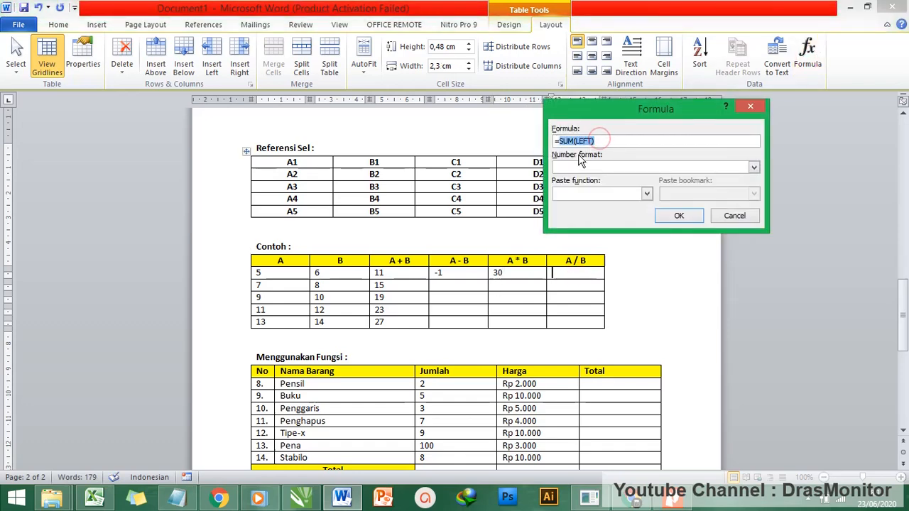
type("A2")
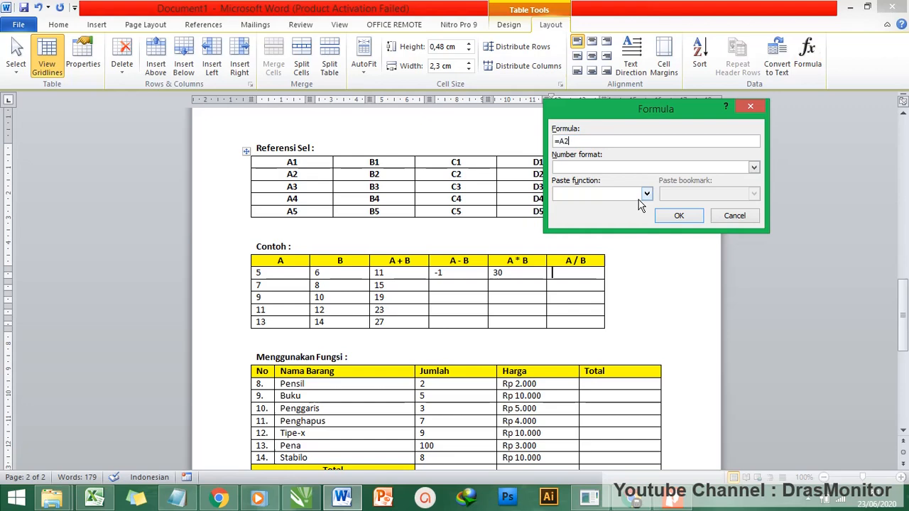
type("/B2")
left_click(678, 215)
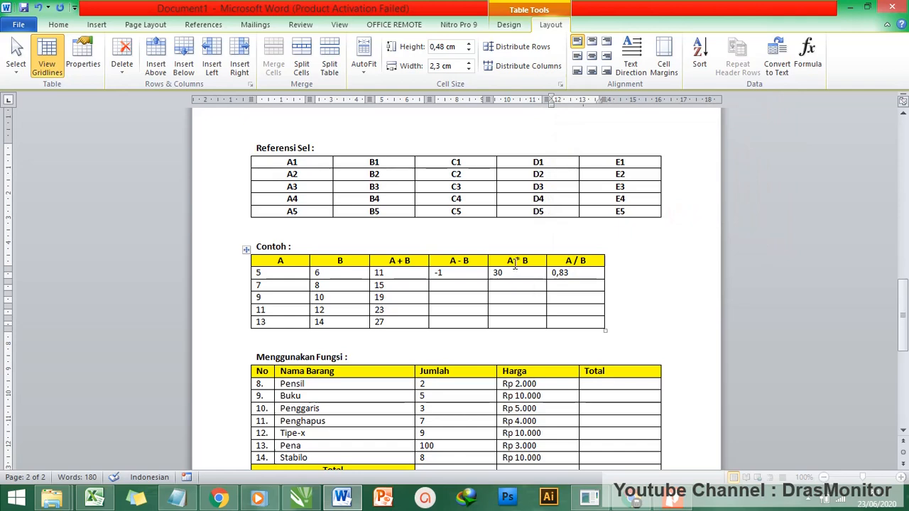
- Examine the multiplication and division operators in the Contoh table's headings and its remaining empty calculation cells
left_click(517, 261)
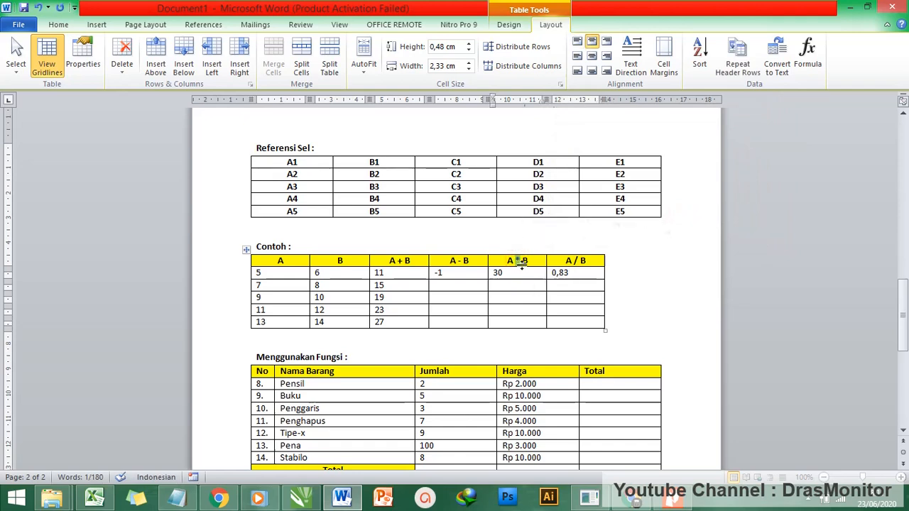
double_click(575, 261)
left_click(577, 274)
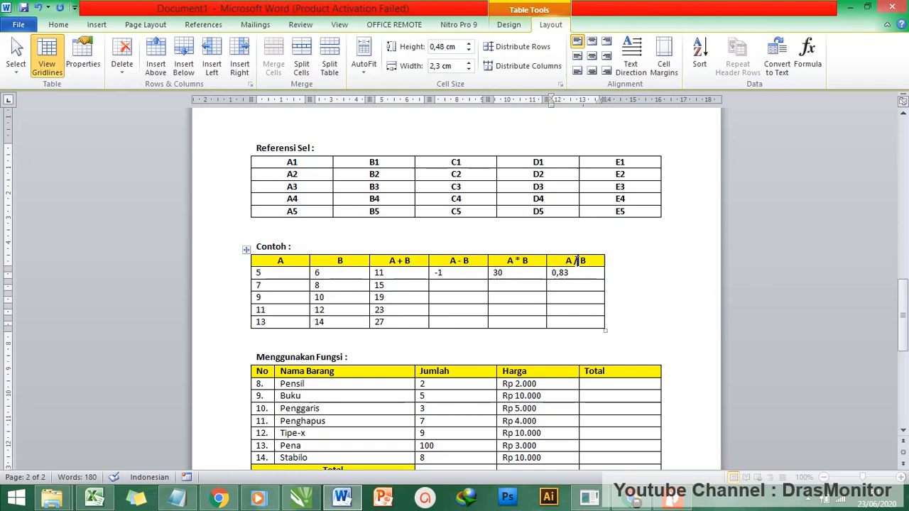
left_click(574, 261)
scroll(430, 291, "down", 1)
left_click(454, 254)
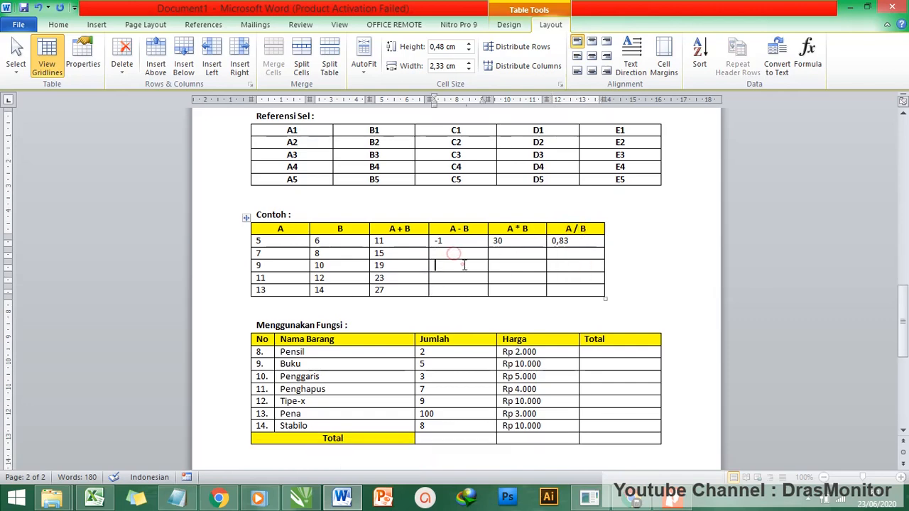
left_click(513, 263)
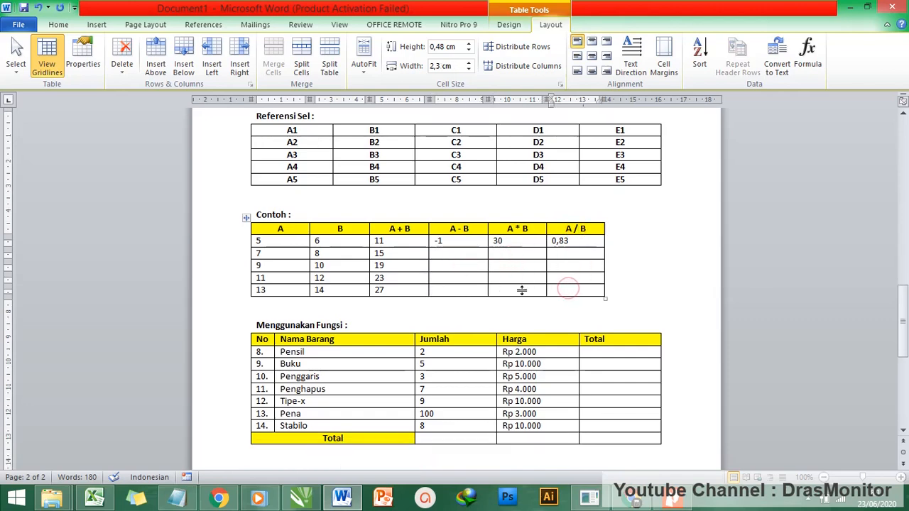
left_click(458, 252)
scroll(581, 240, "up", 2)
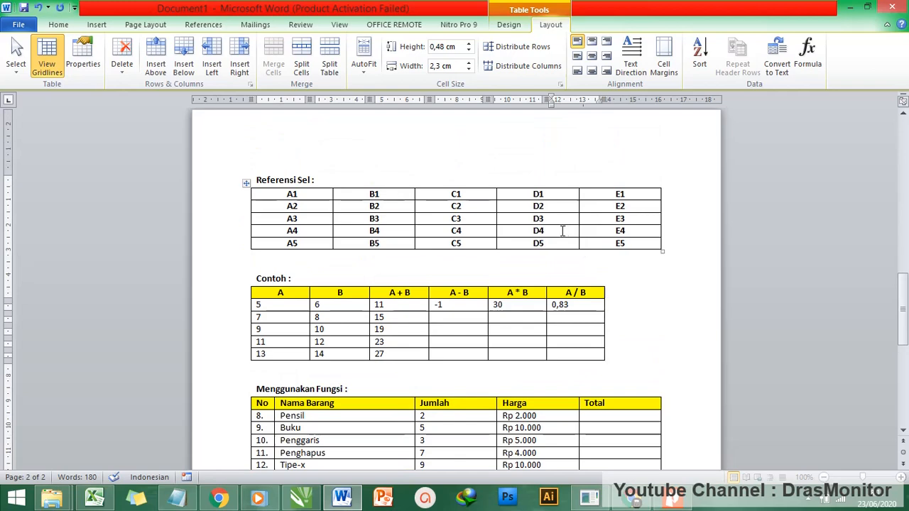
- Restart the item numbering at 1 in the No column of the Menggunakan Fungsi table
scroll(563, 231, "down", 3)
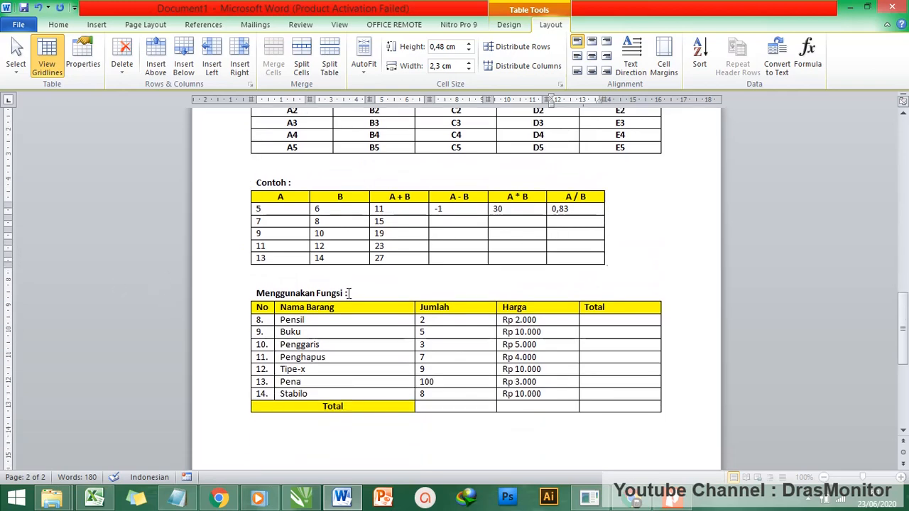
scroll(350, 293, "down", 1)
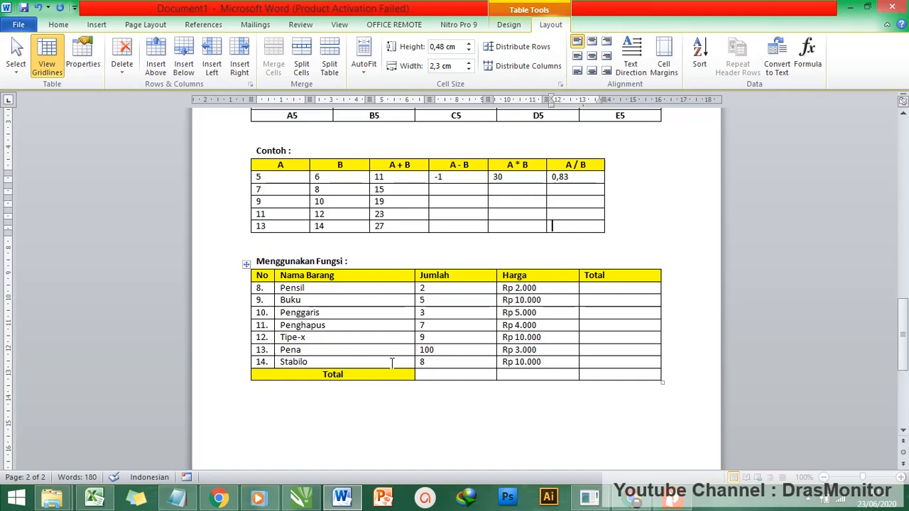
left_click(259, 289)
right_click(260, 294)
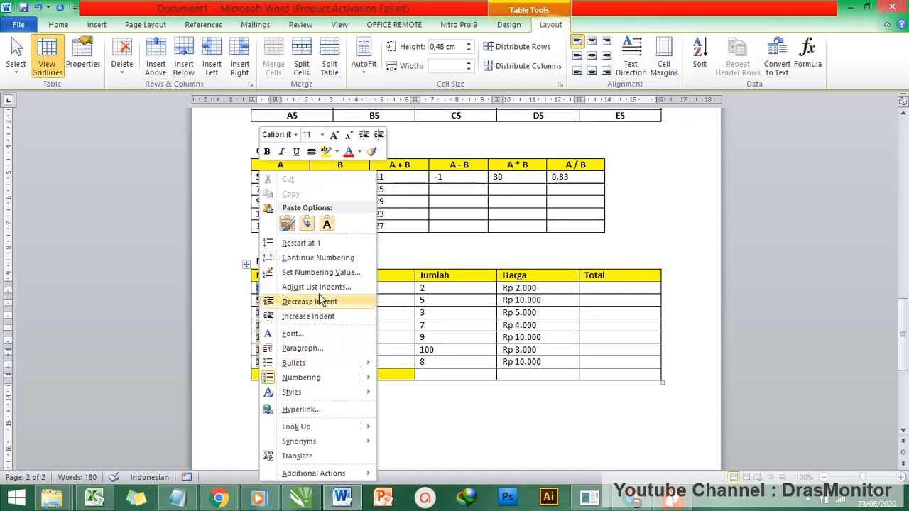
left_click(320, 245)
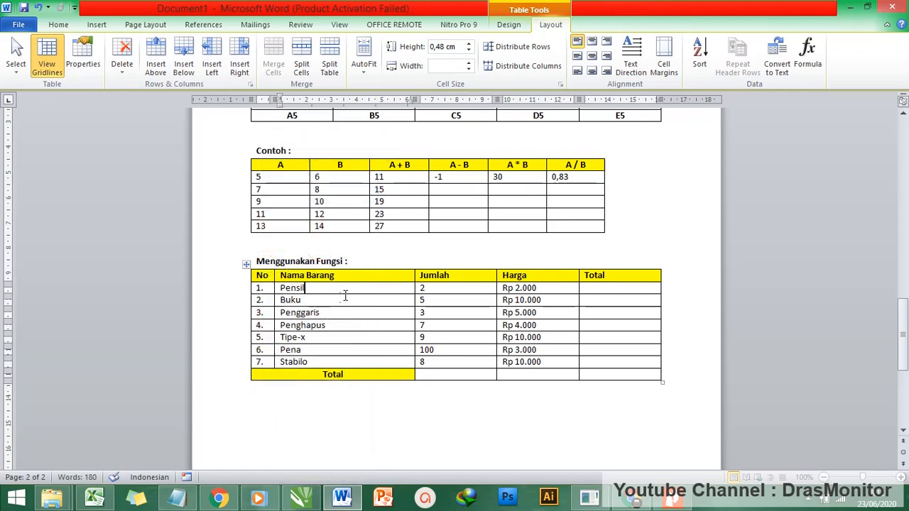
- Insert the formula =PRODUCT(LEFT) in the Total cell of the Pensil row, replacing the default SUM function
left_click(421, 288)
left_click(526, 287)
left_click(607, 288)
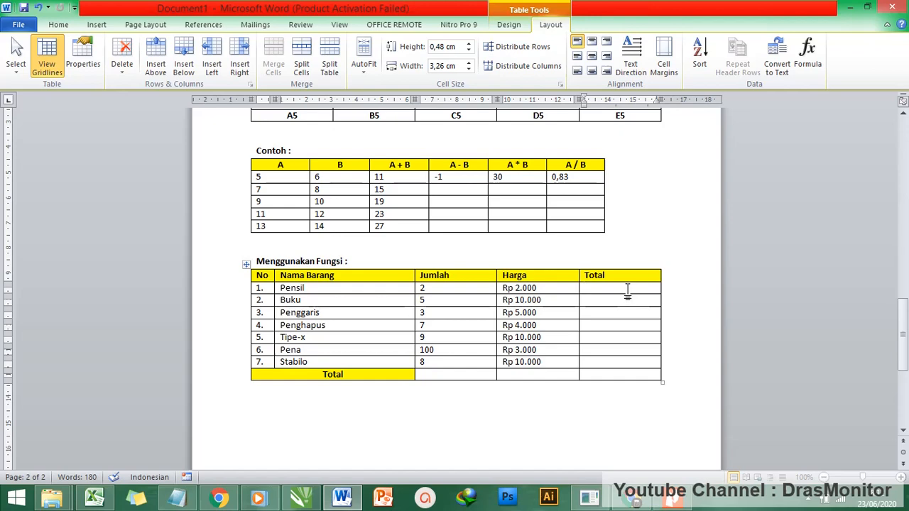
left_click(807, 55)
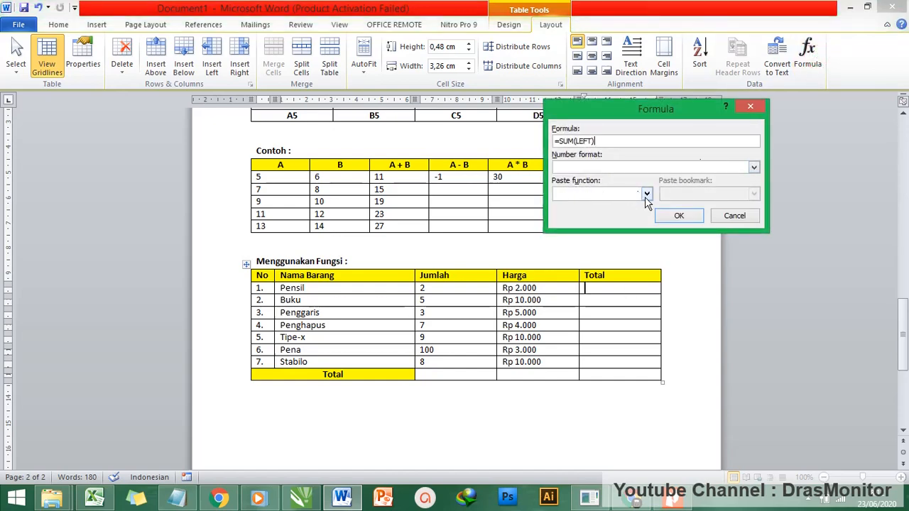
left_click(646, 194)
scroll(610, 233, "down", 4)
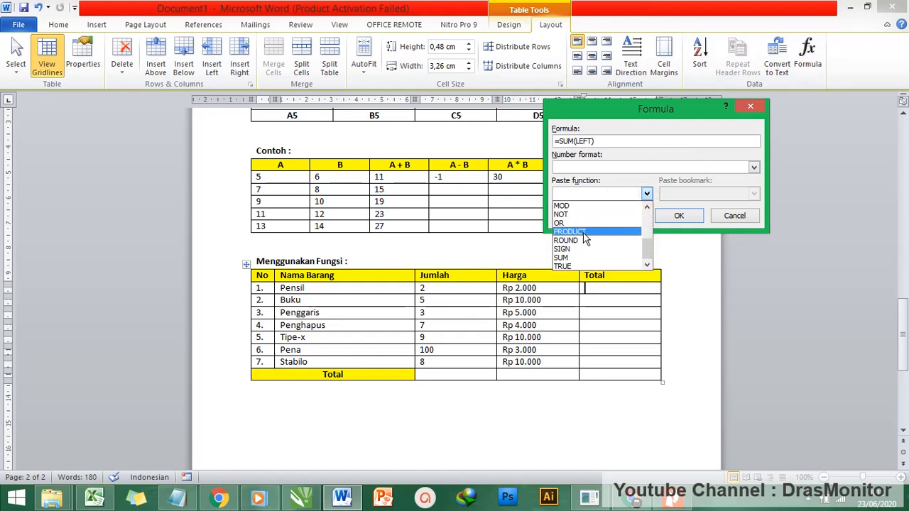
left_click(579, 234)
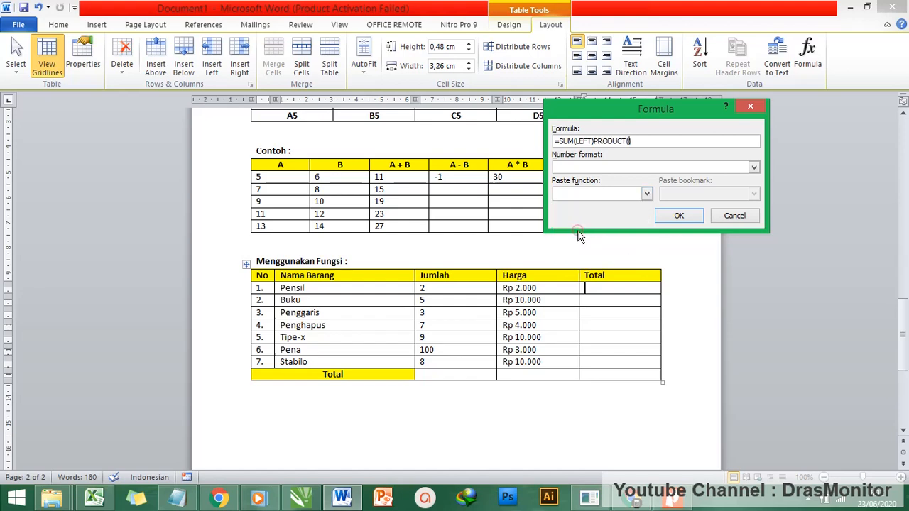
left_click_drag(596, 140, 559, 141)
key("BackSpace")
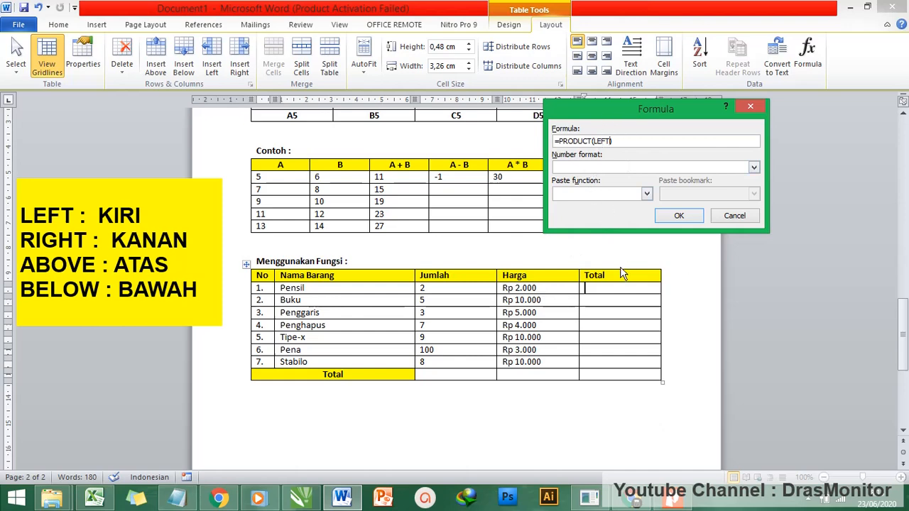
left_click(610, 141)
left_click_drag(611, 141, 559, 141)
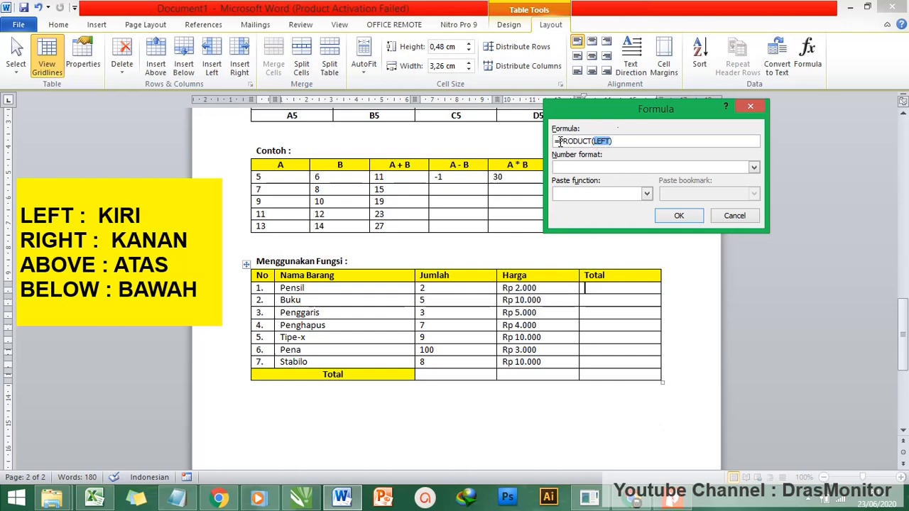
left_click(624, 140)
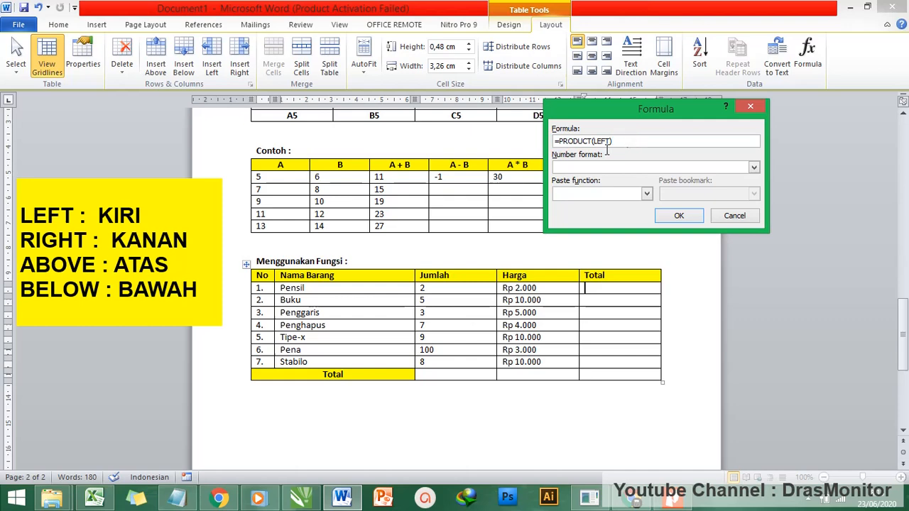
left_click(678, 216)
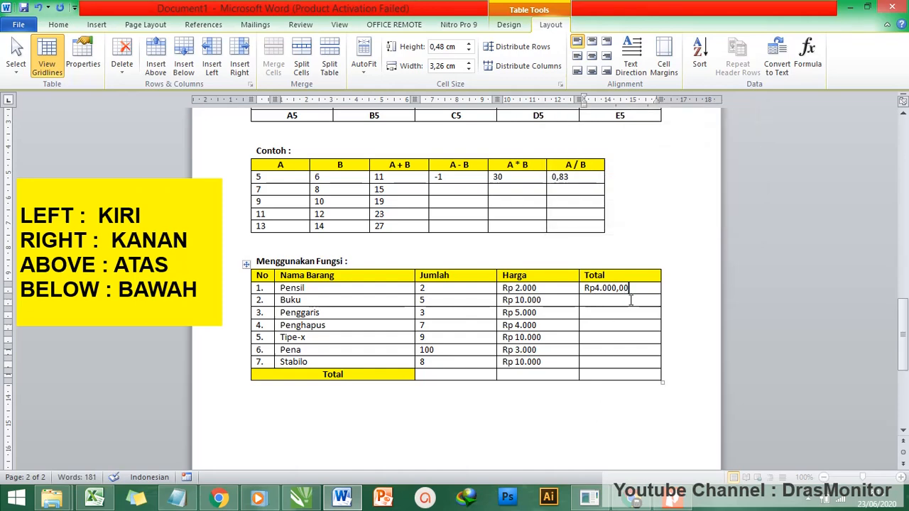
- Set the number format of the Pensil row's Total formula to Rp #.##0,00;(Rp#.##0,00), with a space after the first Rp
left_click(591, 289)
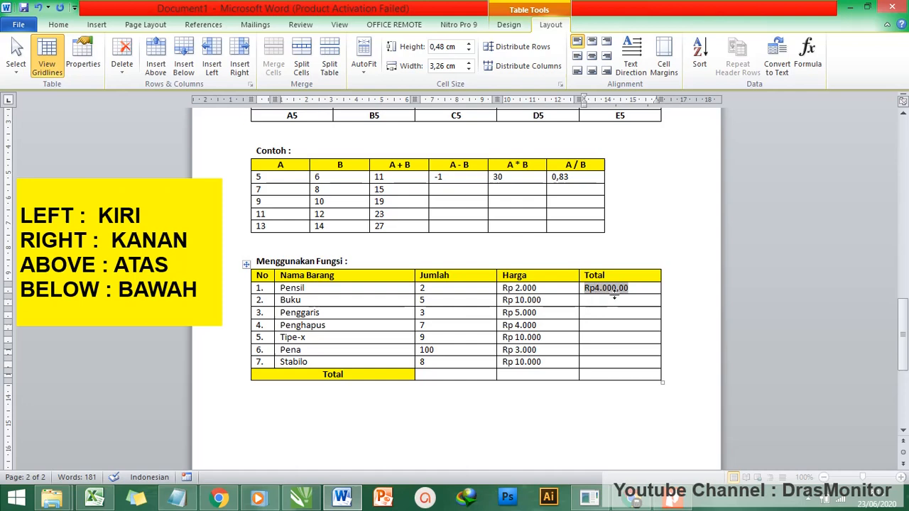
left_click(812, 52)
left_click(754, 169)
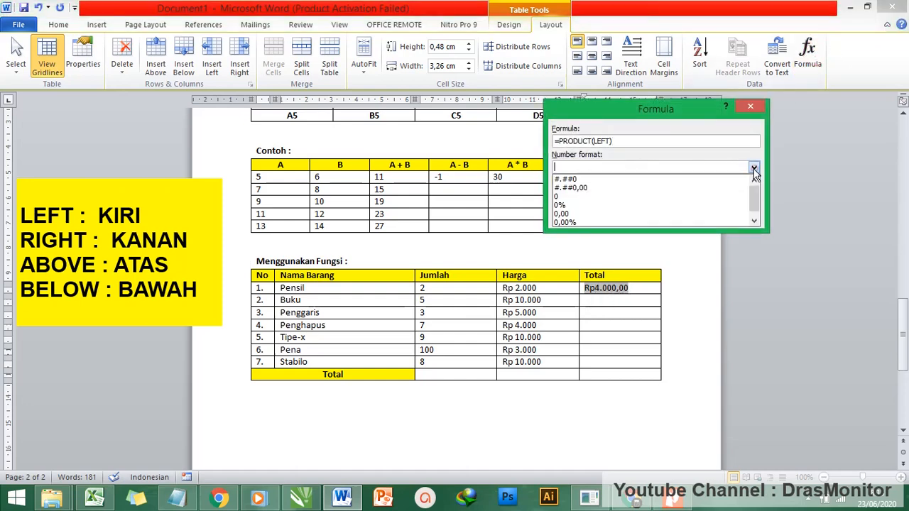
left_click(574, 223)
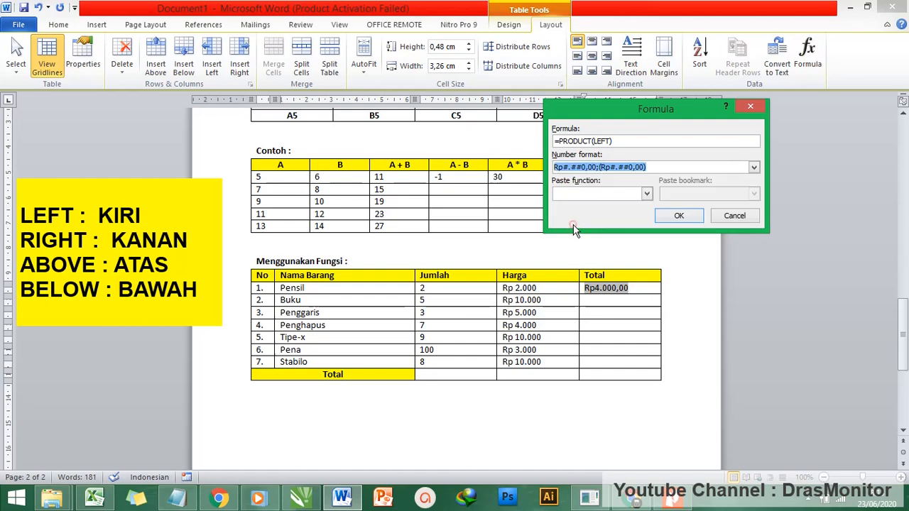
left_click(561, 167)
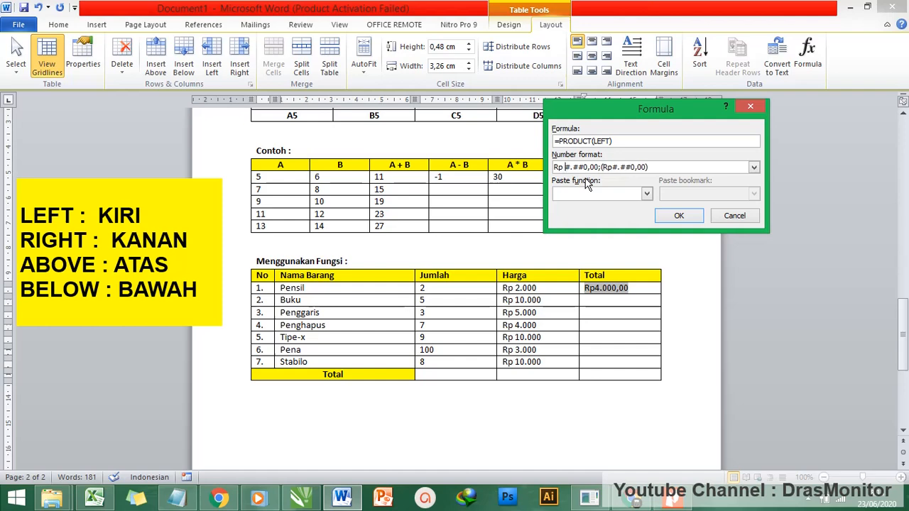
left_click(678, 215)
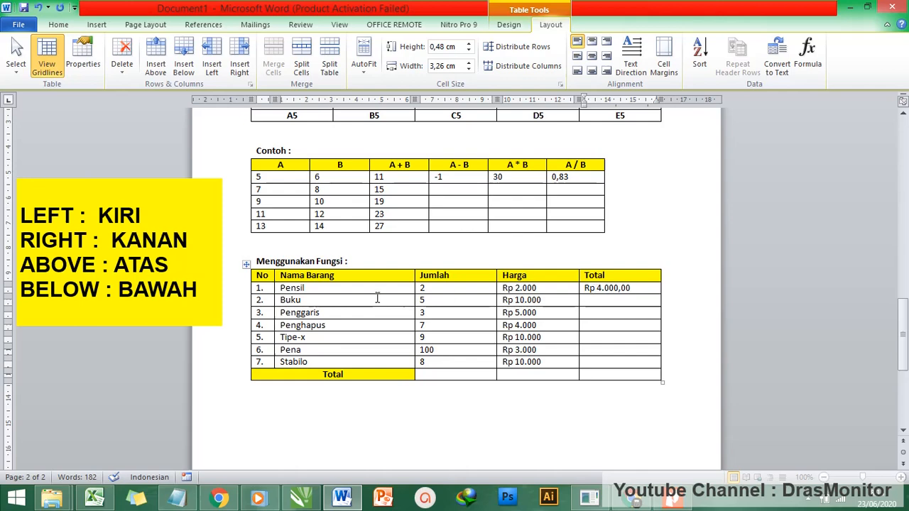
- Copy the Pensil row's Total formula into the Total cells of the Buku through Stabilo rows
left_click(606, 303)
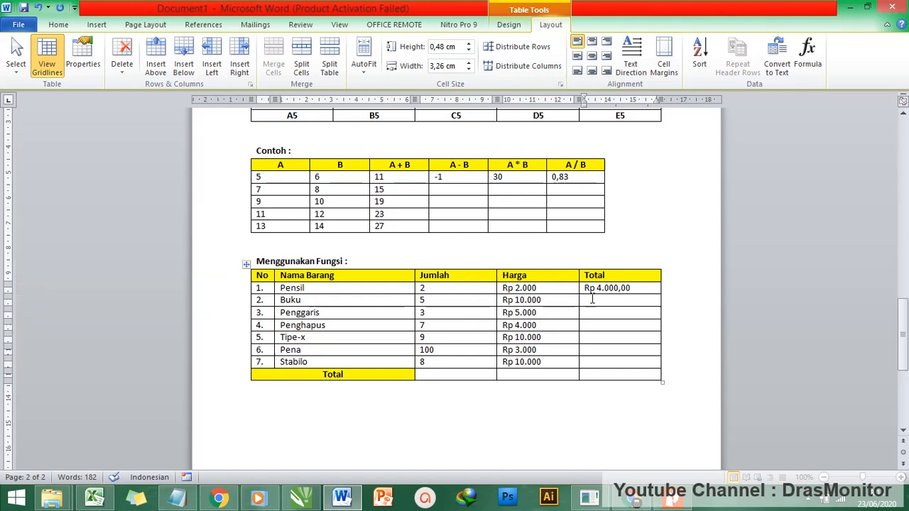
left_click_drag(601, 301, 606, 361)
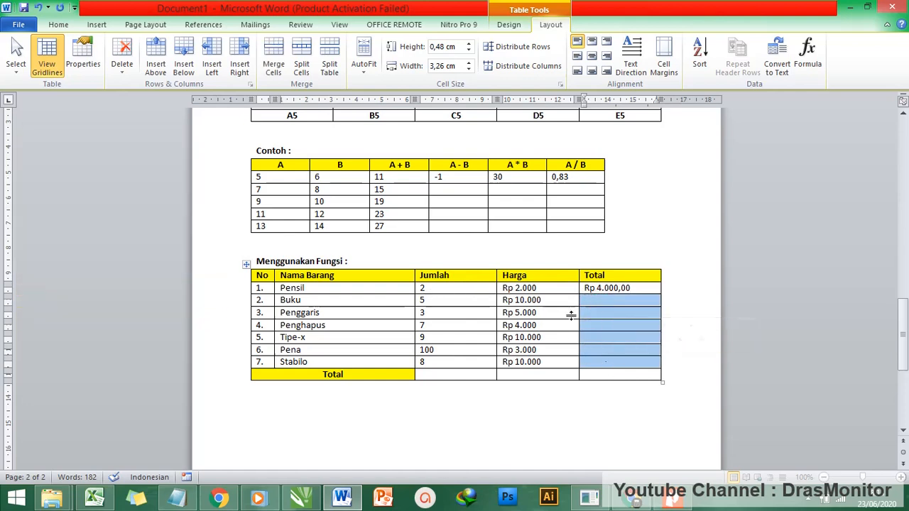
left_click(619, 288)
left_click_drag(618, 287, 583, 287)
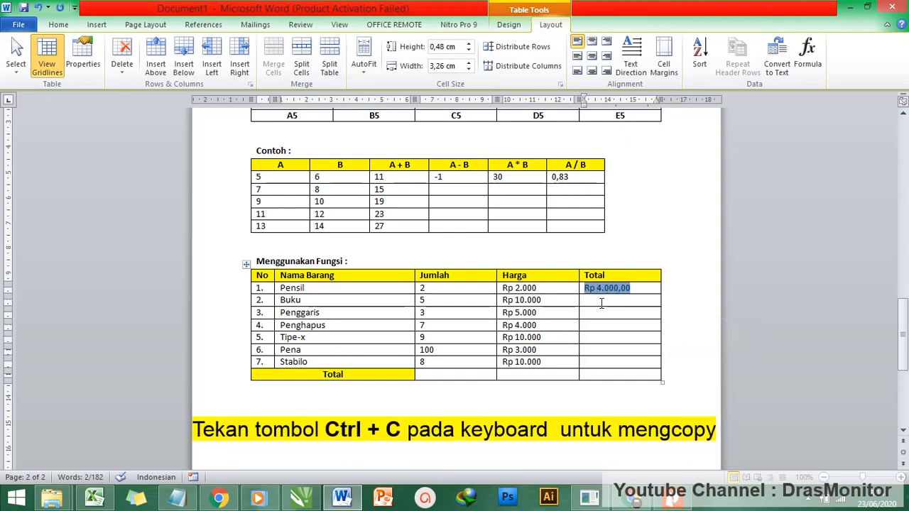
key("ctrl+c")
left_click(592, 304)
left_click_drag(593, 304, 602, 362)
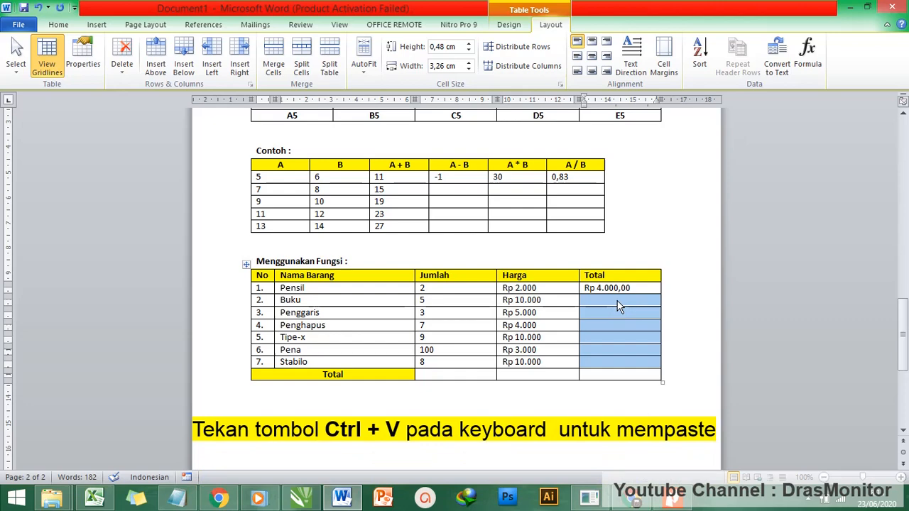
key("ctrl+v")
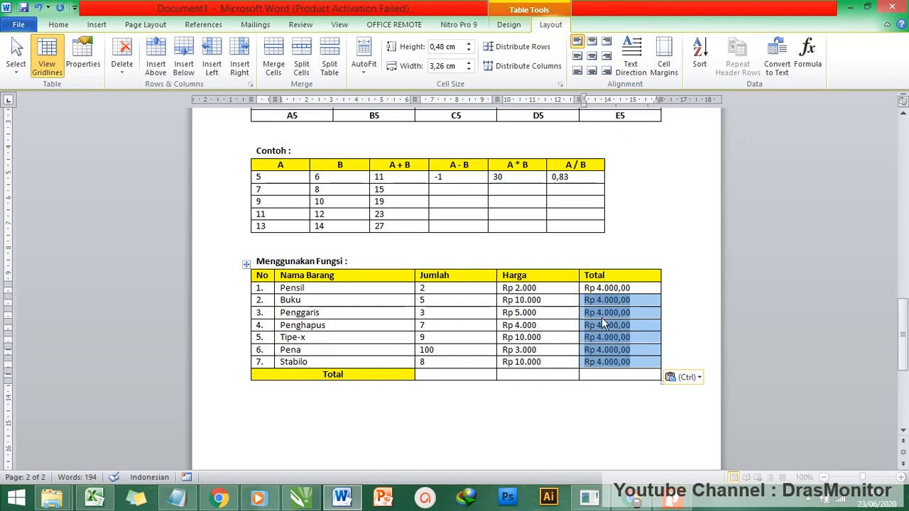
- Update the pasted formulas in the Total cells from Buku to Stabilo so each row calculates its own product
left_click(586, 300)
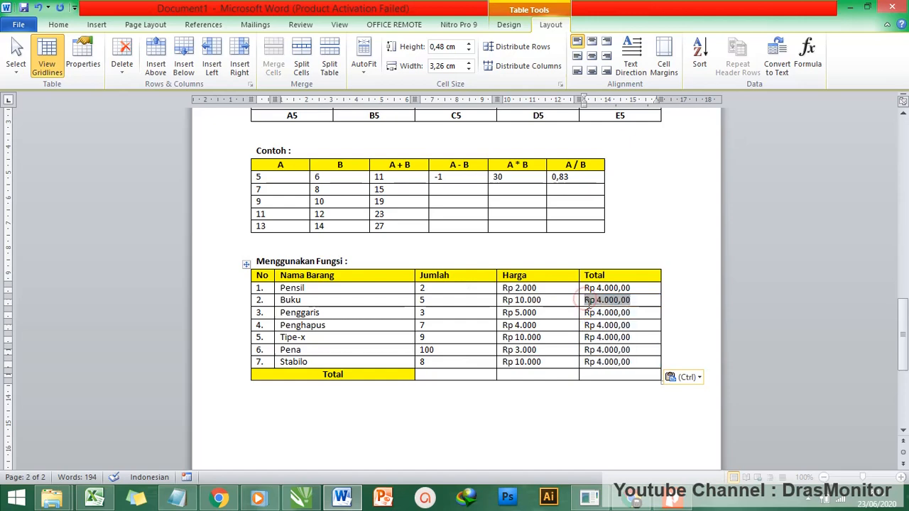
left_click_drag(585, 299, 614, 365)
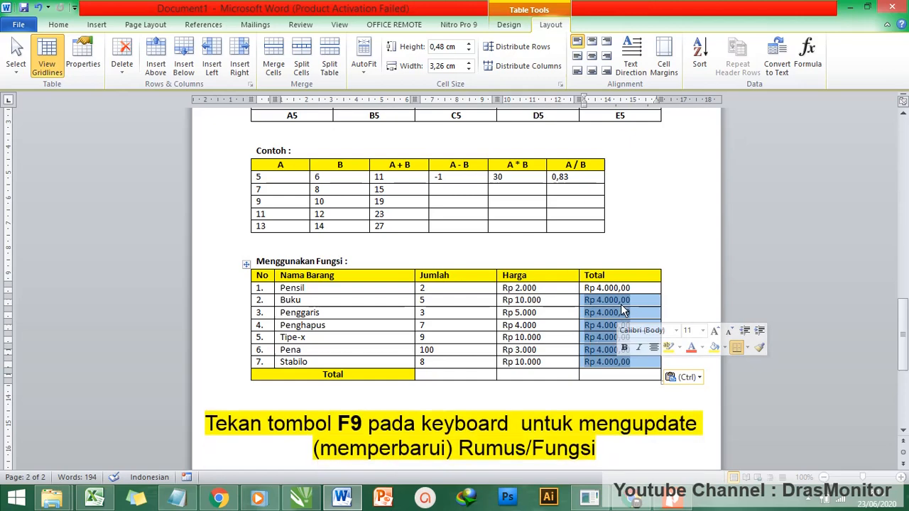
key("F9")
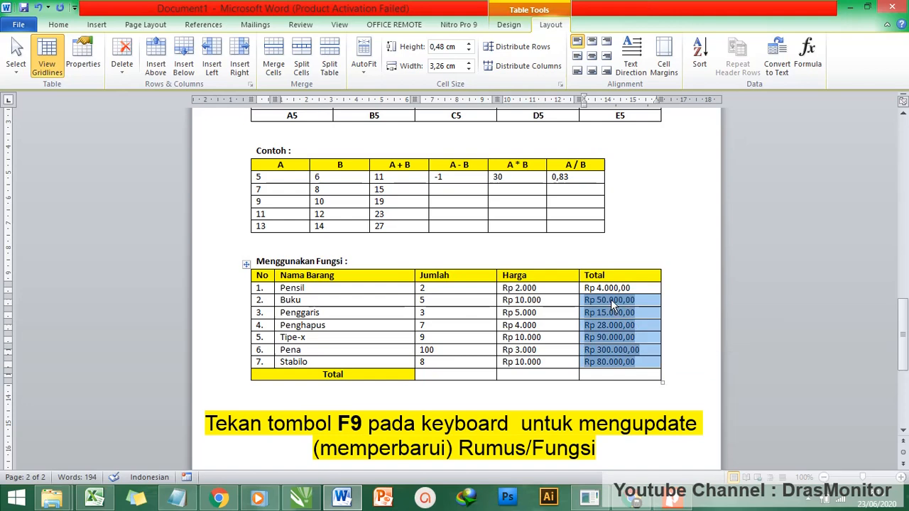
left_click(612, 304)
left_click(610, 313)
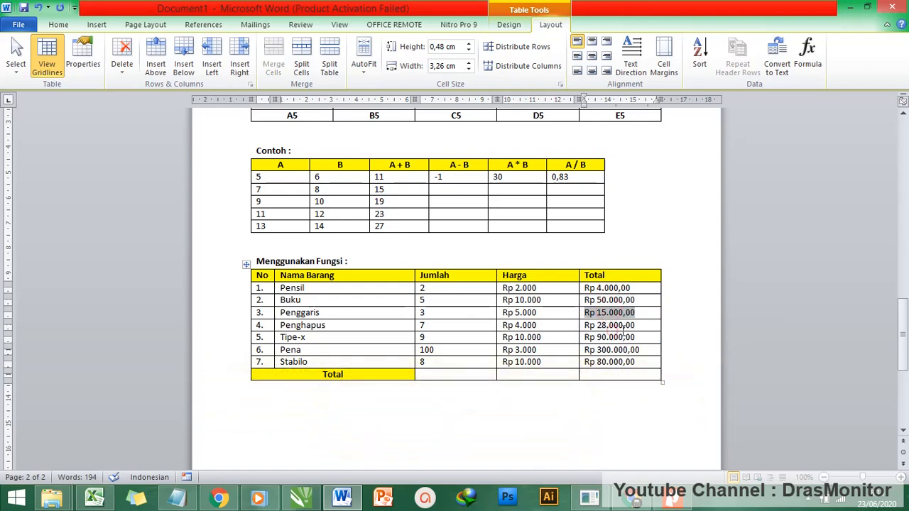
left_click(622, 329)
left_click(619, 337)
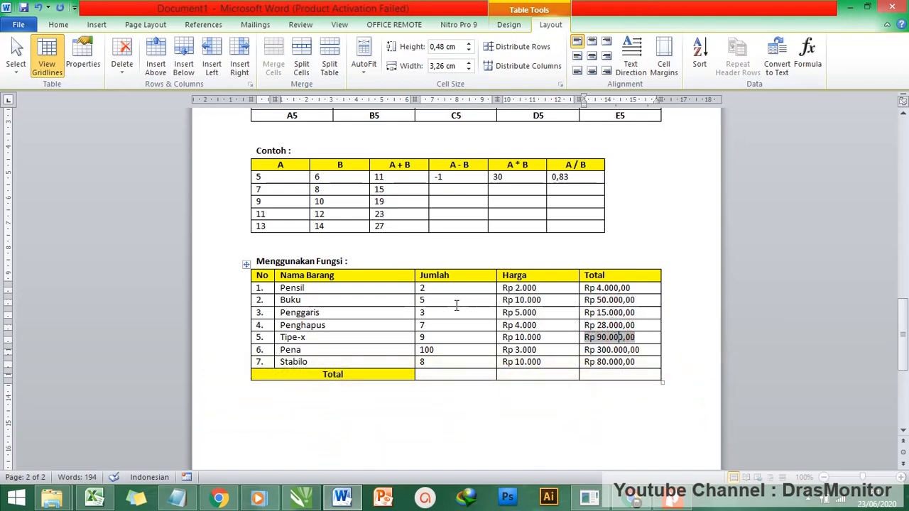
- Change the Buku row's Harga to Rp 15.000 and update the formula in its Total cell
left_click(520, 299)
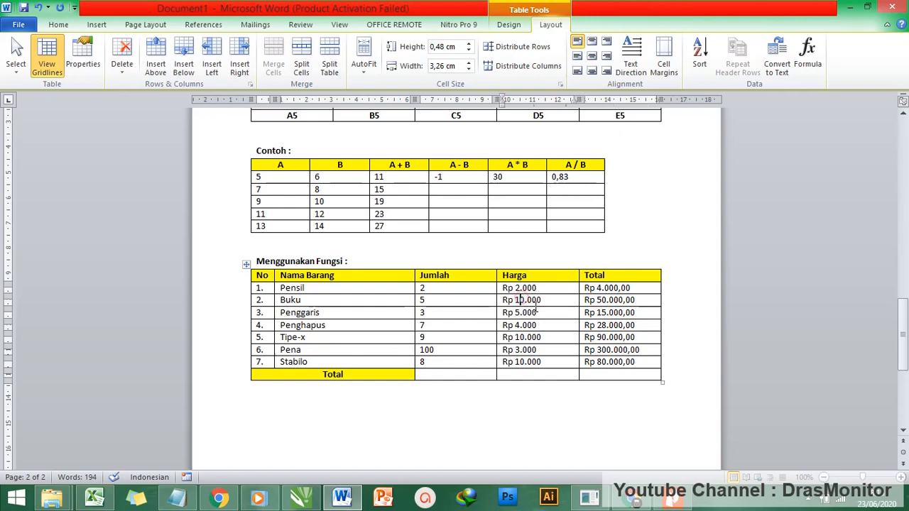
type("5")
left_click(611, 299)
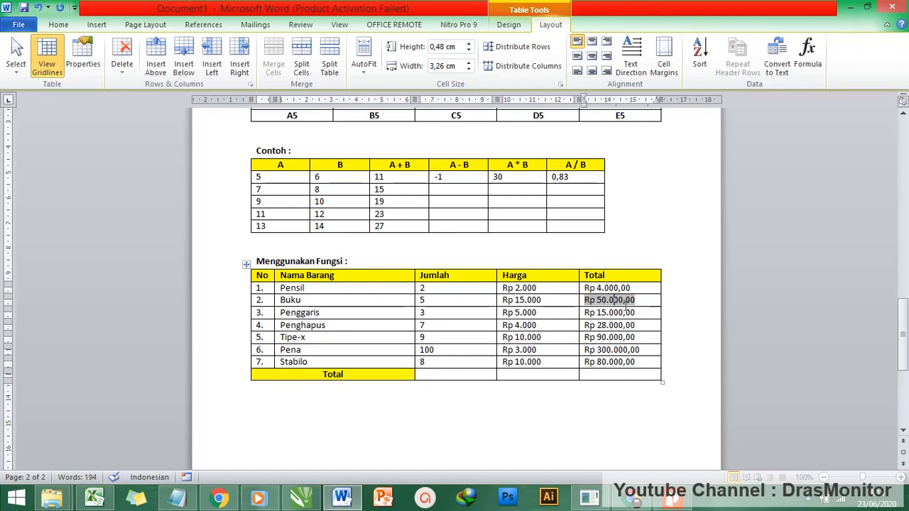
key("F9")
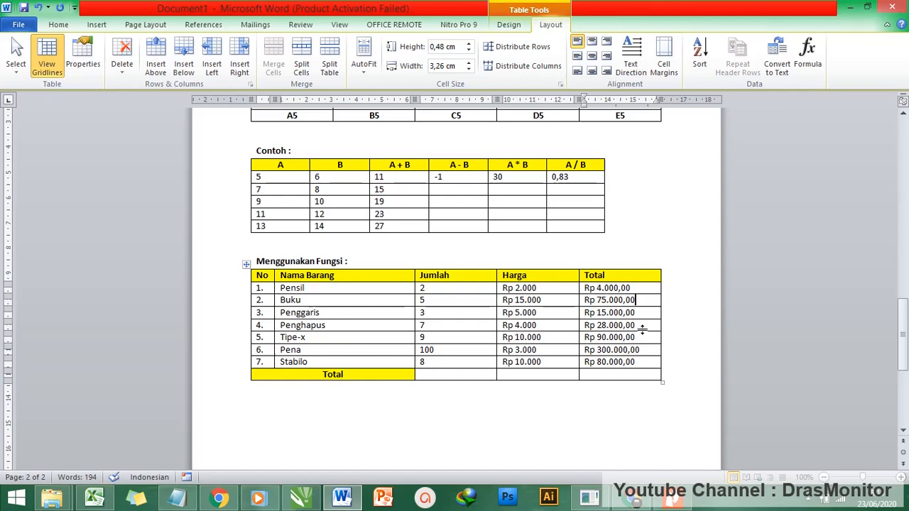
- Check the formula behind the first A / B result in the Contoh table without changing it
double_click(569, 177)
left_click(559, 178)
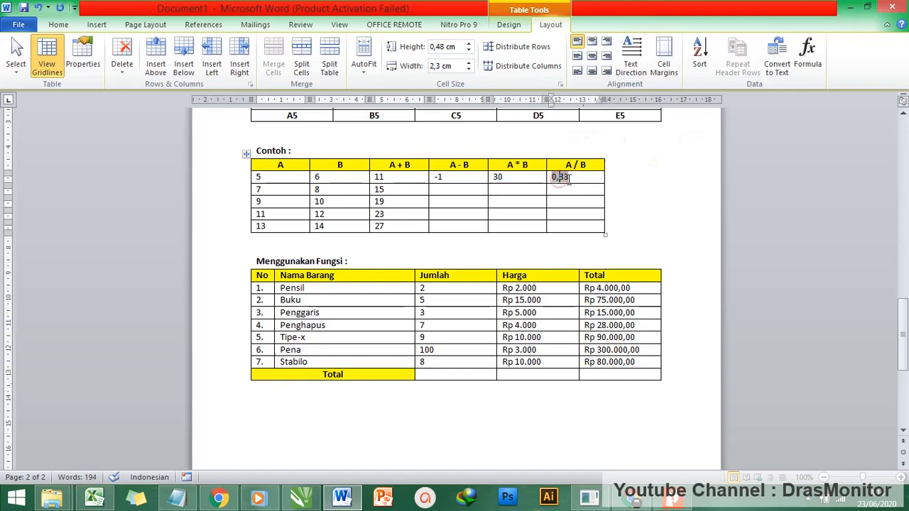
double_click(567, 179)
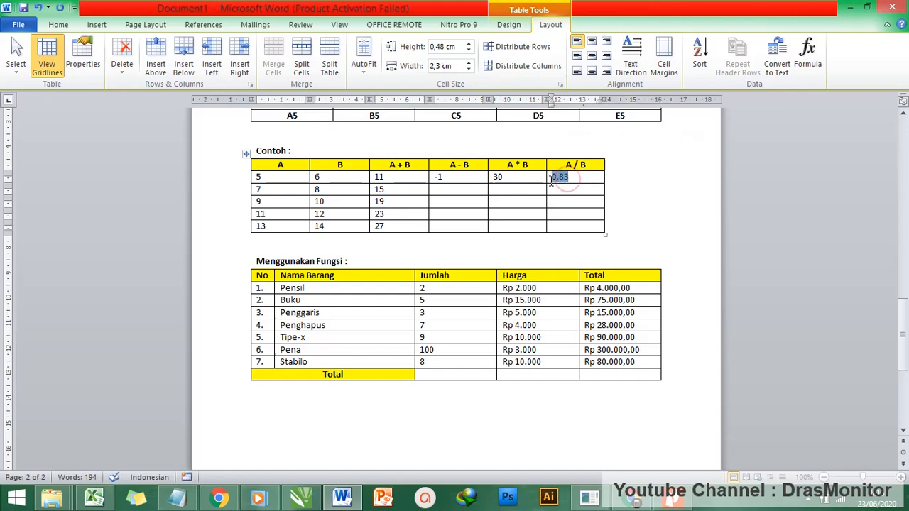
left_click(807, 55)
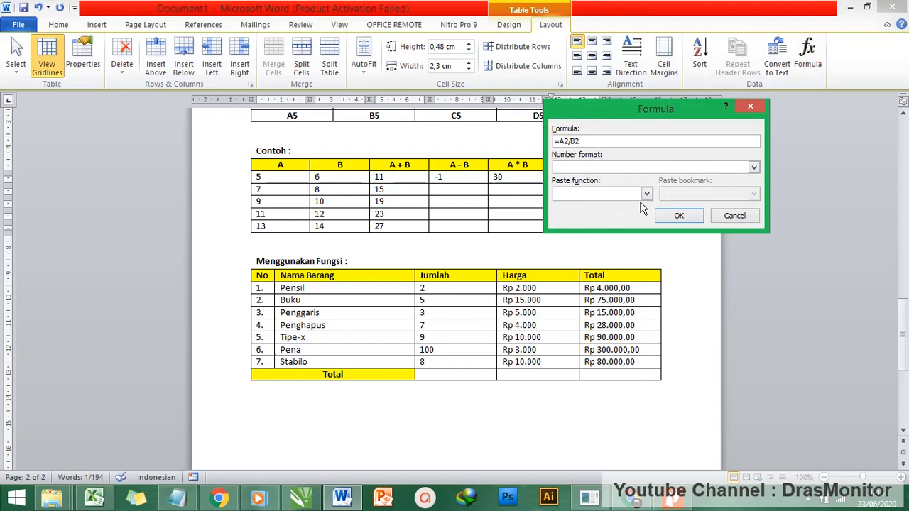
left_click(733, 215)
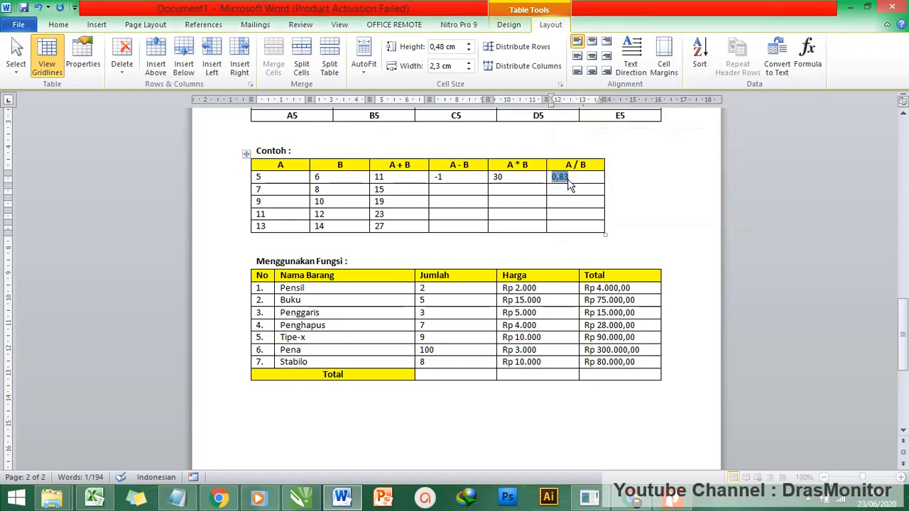
- Paste the first row's A / B formula into the four cells below it in the Contoh table and update them
left_click_drag(562, 188, 572, 224)
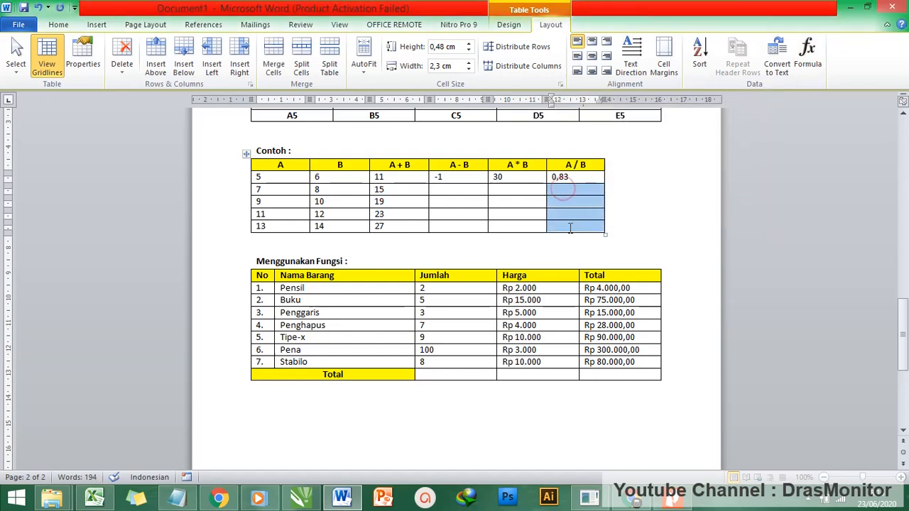
key("ctrl+v")
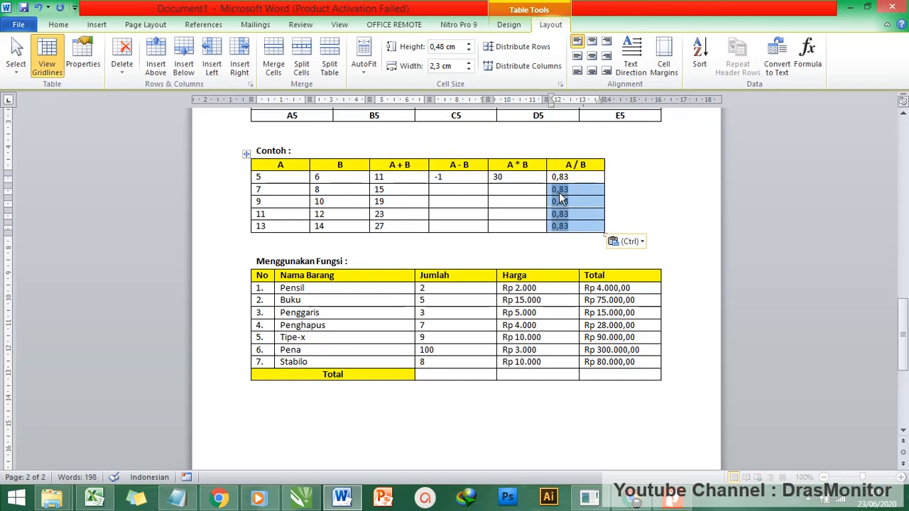
key("F9")
left_click(565, 191)
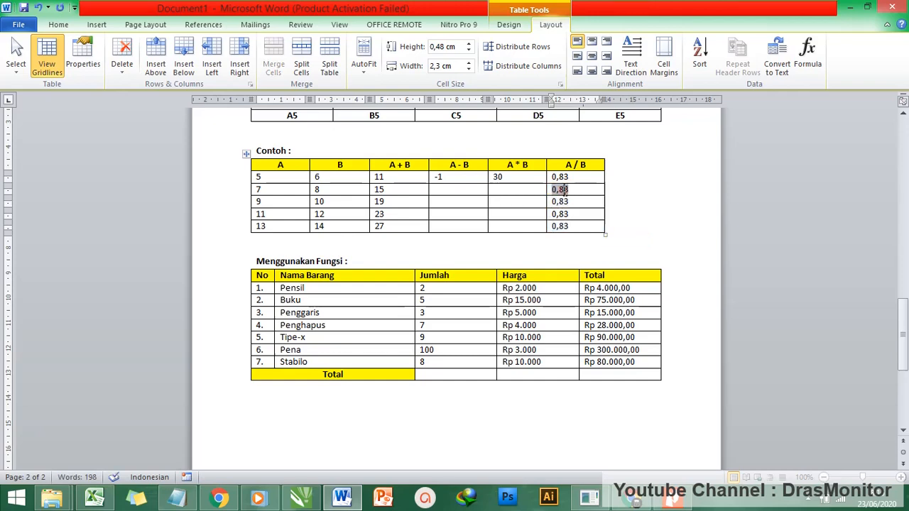
- Compare the cells referenced by the Contoh table's A / B formula with the Jumlah and Harga cells feeding each Total in the Menggunakan Fungsi table
left_click(258, 176)
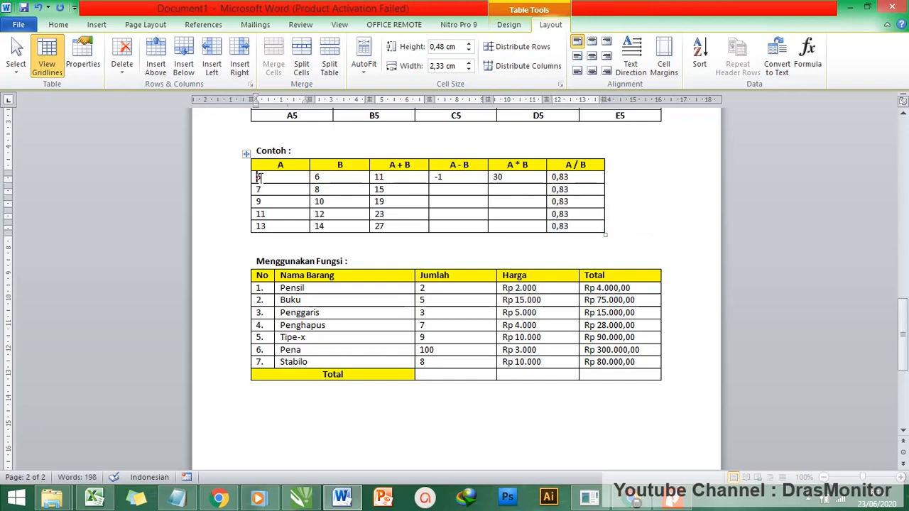
left_click(330, 177)
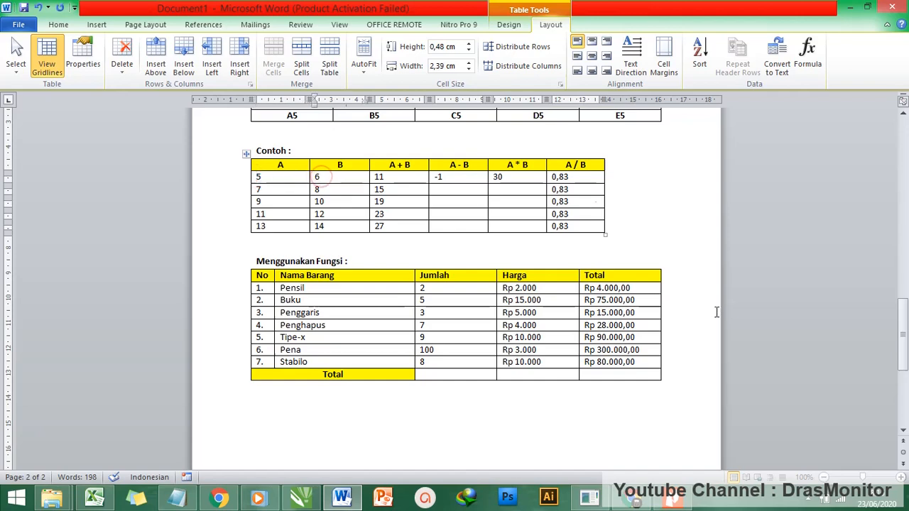
left_click(625, 301)
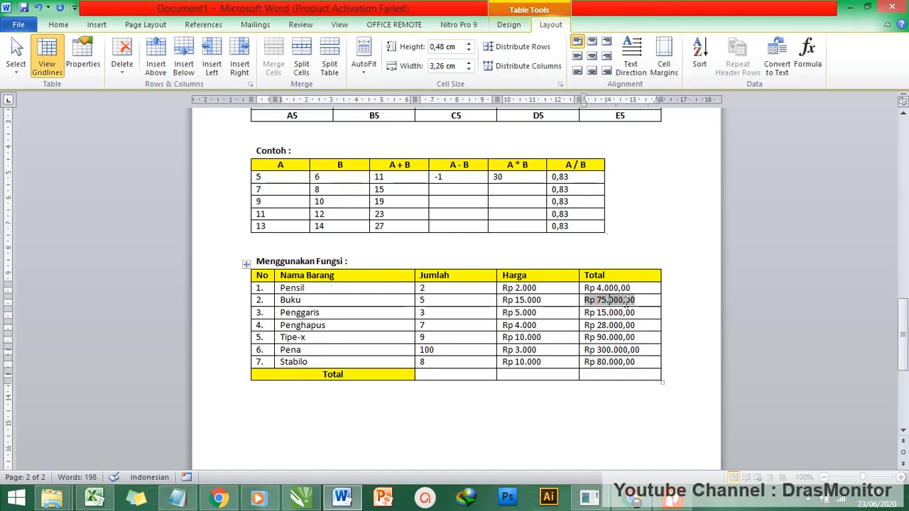
left_click_drag(433, 301, 533, 299)
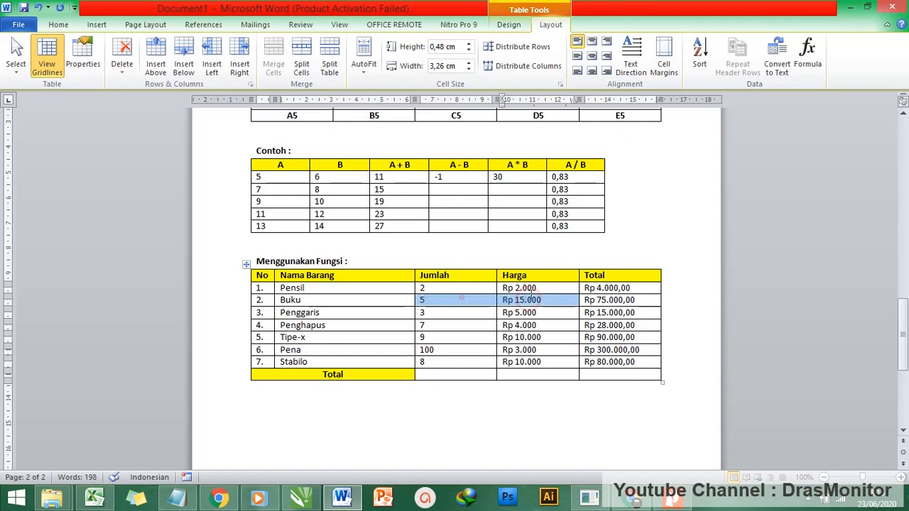
left_click_drag(431, 313, 522, 314)
left_click_drag(435, 326, 522, 338)
left_click(609, 337)
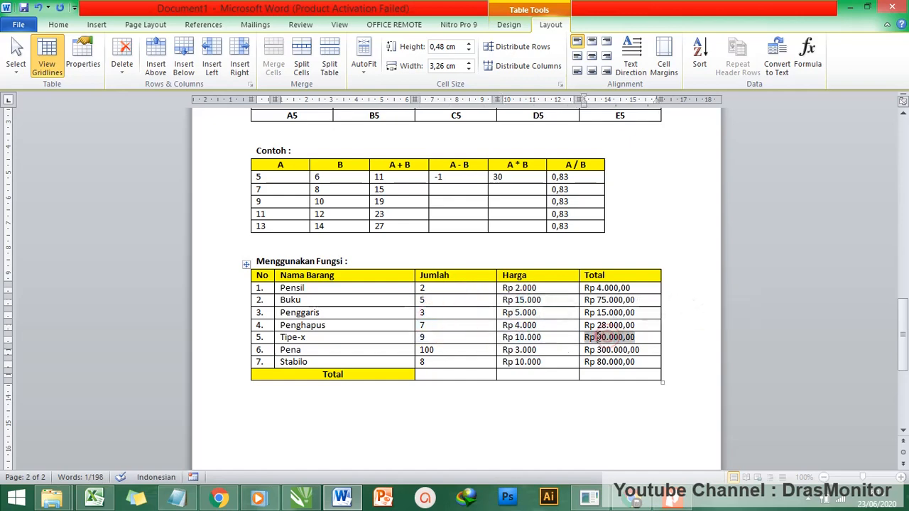
left_click(639, 338)
- Insert the formula =SUM(ABOVE) in the Jumlah column of the Menggunakan Fungsi table's Total row
left_click(465, 374)
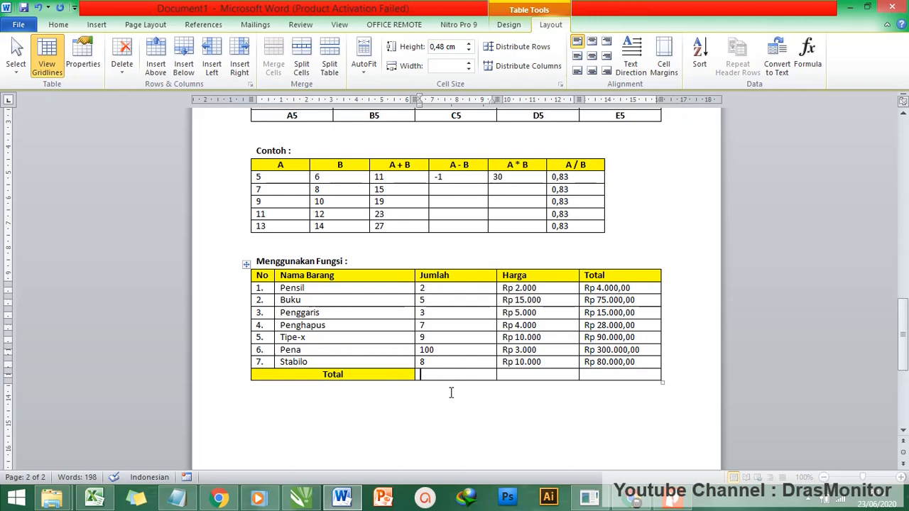
left_click(812, 61)
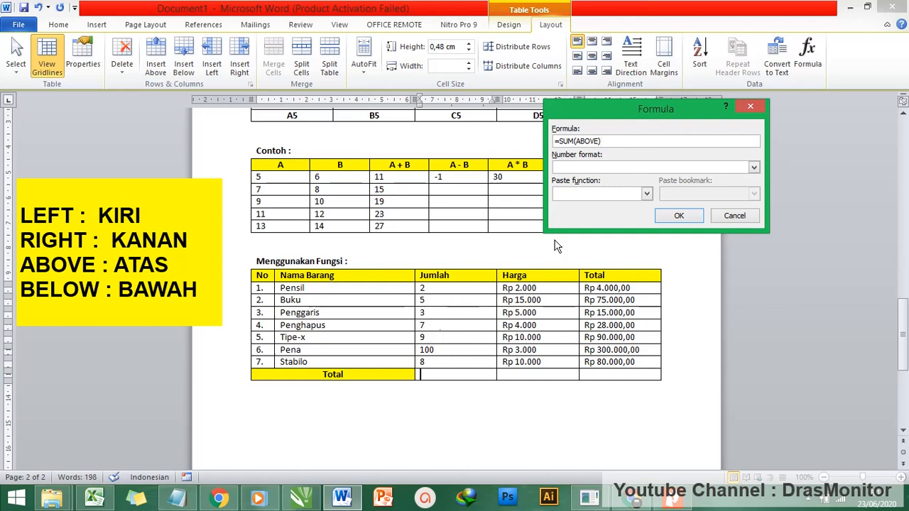
left_click(678, 216)
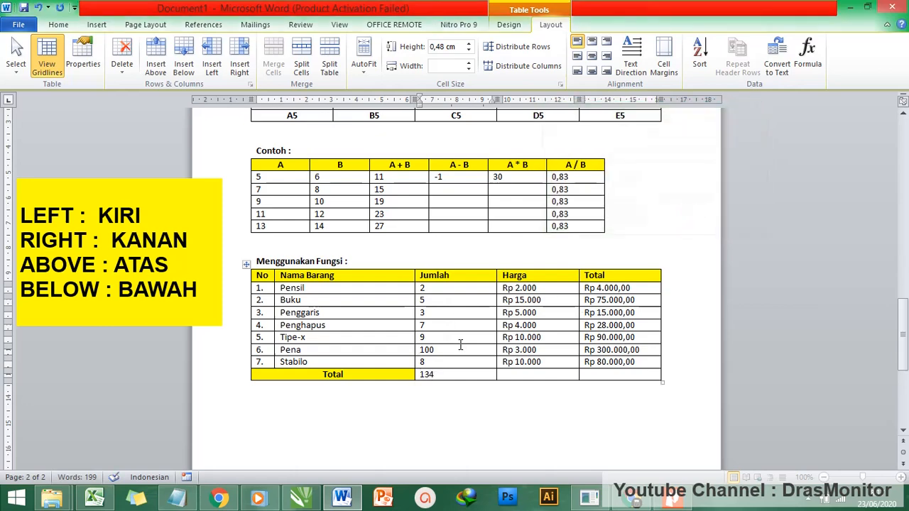
- Insert =SUM(ABOVE) in the Harga and Total columns of the Menggunakan Fungsi table's Total row
left_click(516, 375)
left_click(808, 54)
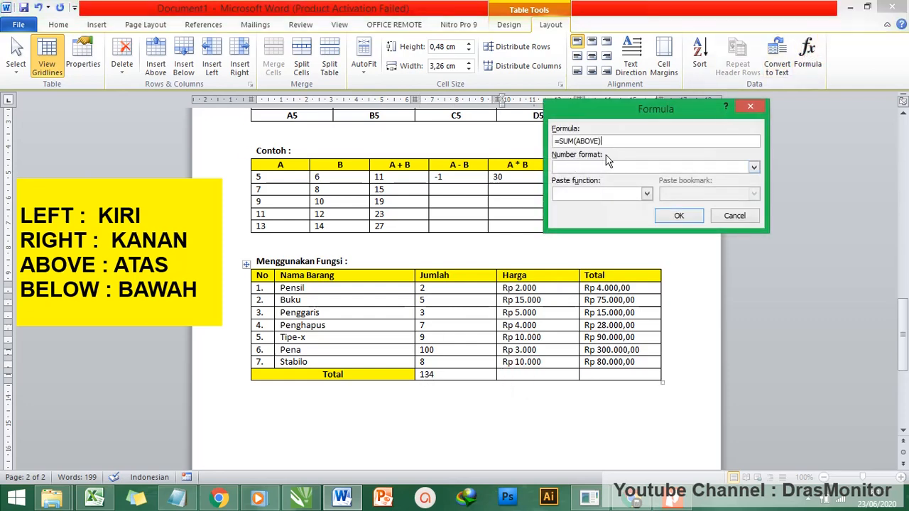
left_click(679, 216)
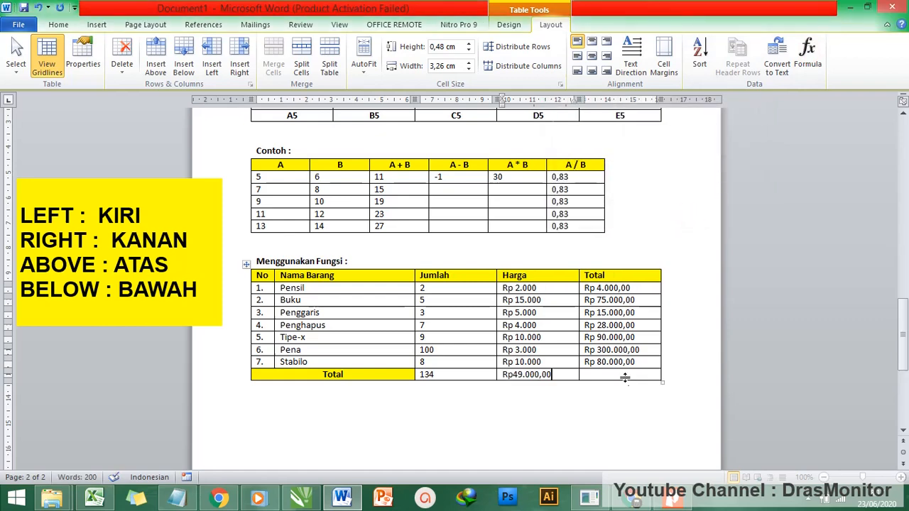
left_click(815, 54)
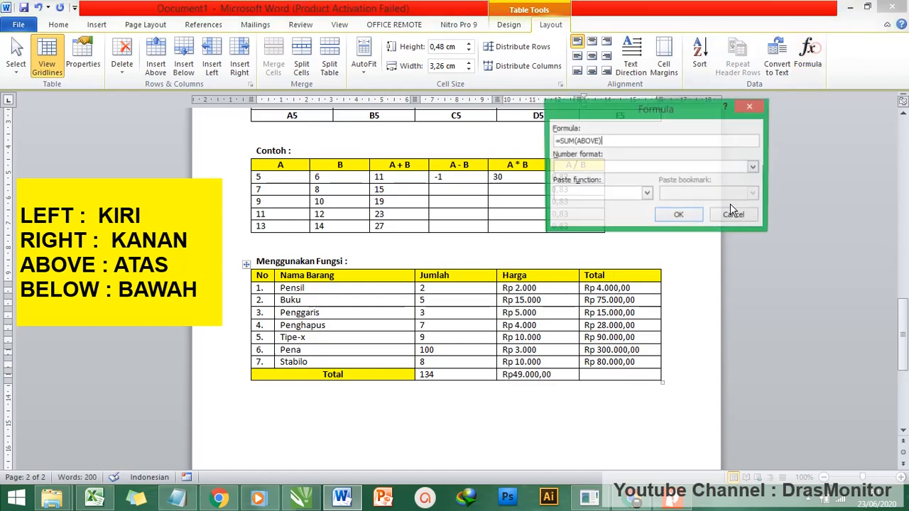
left_click(681, 215)
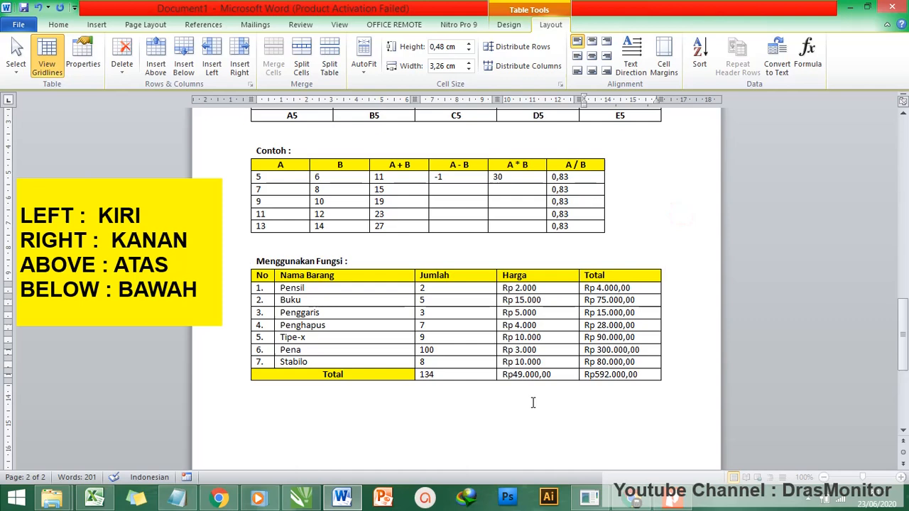
- Apply the number format Rp #.##0,00;(Rp#.##0,00) to the =SUM(ABOVE) formula in the Harga column of the Menggunakan Fungsi table's Total row
left_click(520, 377)
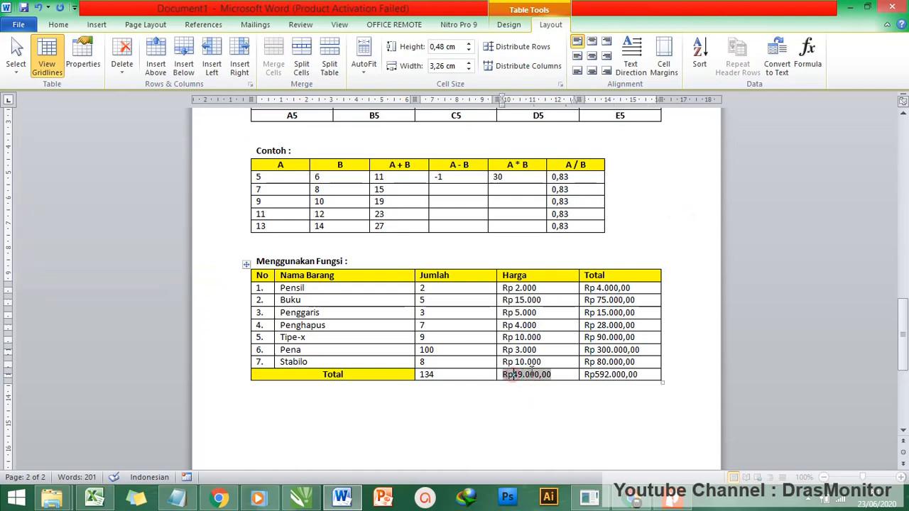
left_click(804, 66)
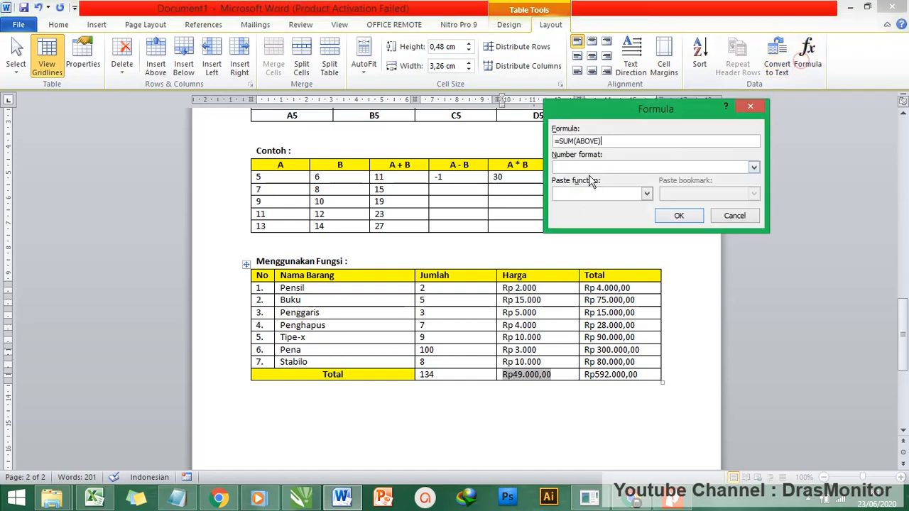
left_click(752, 169)
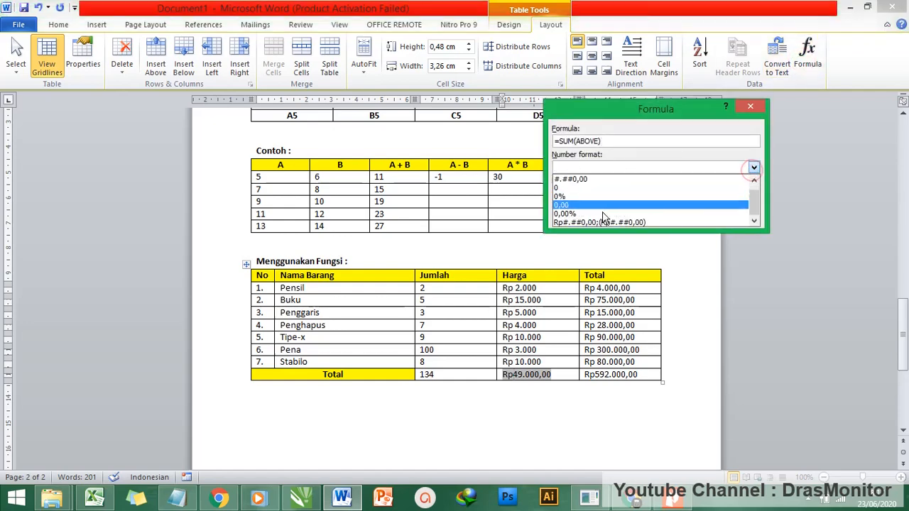
left_click(587, 217)
left_click(563, 167)
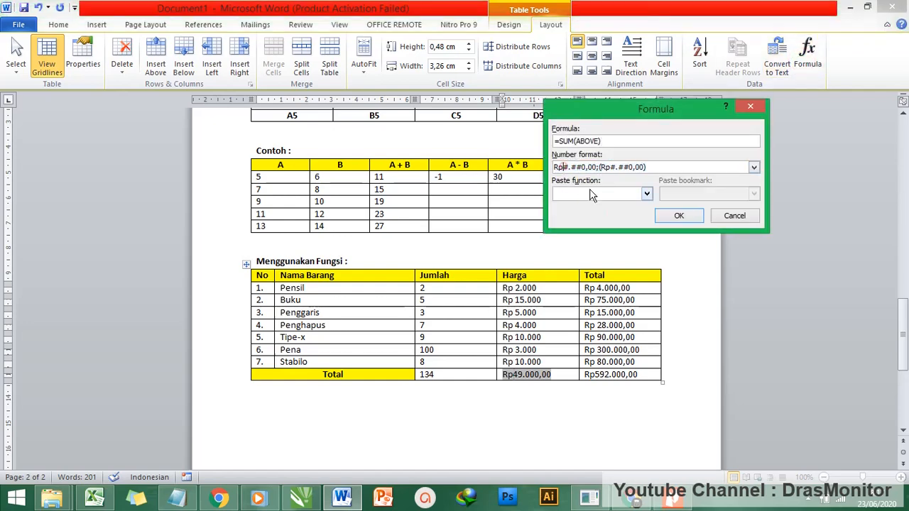
left_click(678, 217)
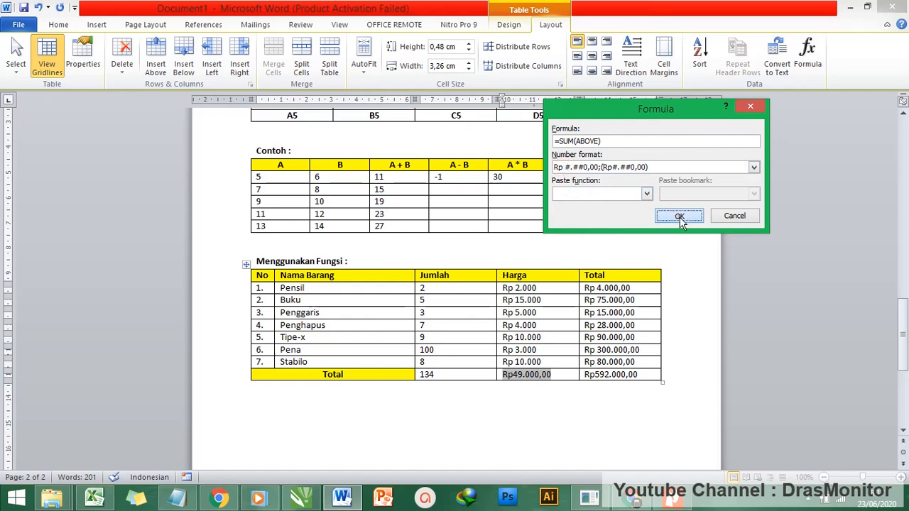
- Give the Total row's =SUM(ABOVE) formula in the Total column the number format Rp #.##0,00;(Rp#.##0,00), with a space after the first Rp
left_click(593, 376)
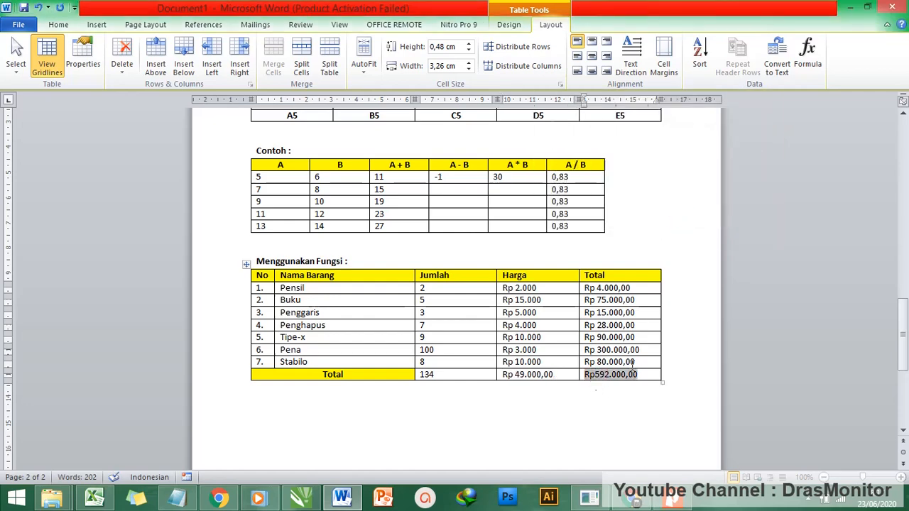
left_click(807, 55)
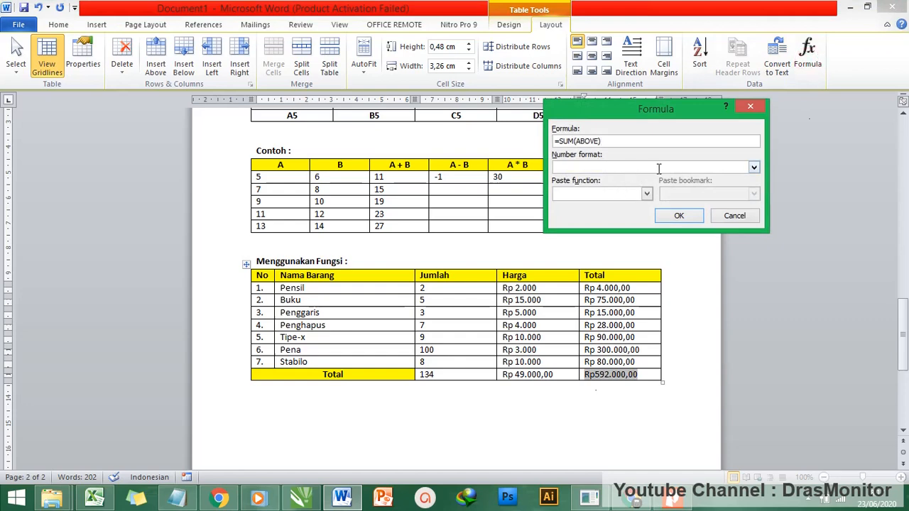
left_click(755, 168)
scroll(649, 205, "down", 1)
left_click(589, 222)
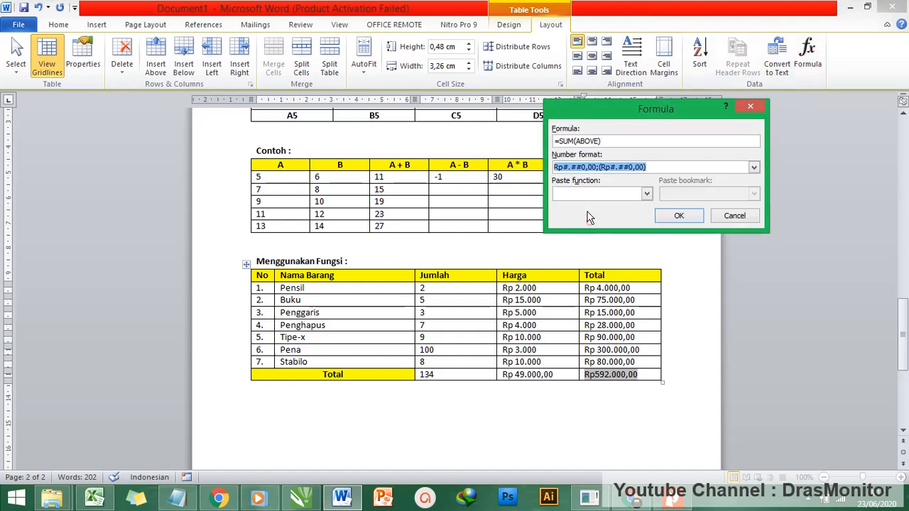
left_click(561, 166)
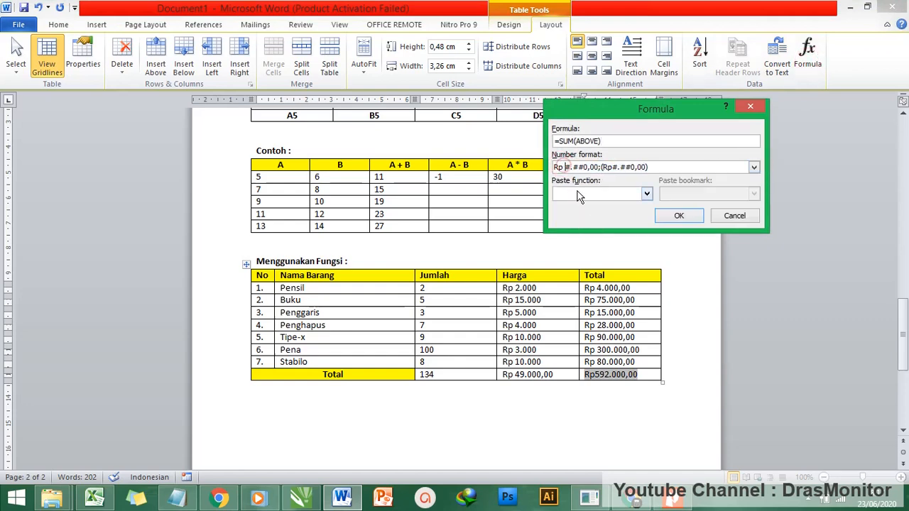
left_click(693, 220)
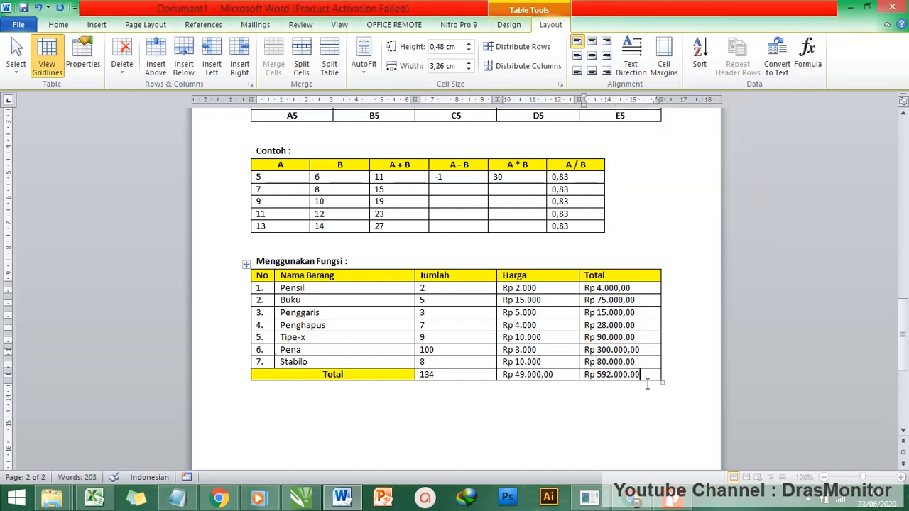
left_click(340, 244)
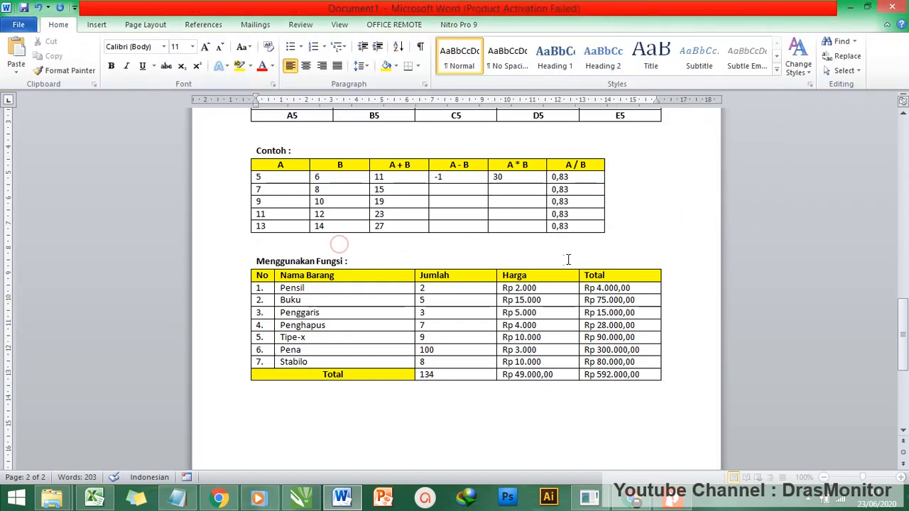
- Examine the functions available for pasting into the Total row's Harga formula, leaving the formula unchanged
left_click(626, 377)
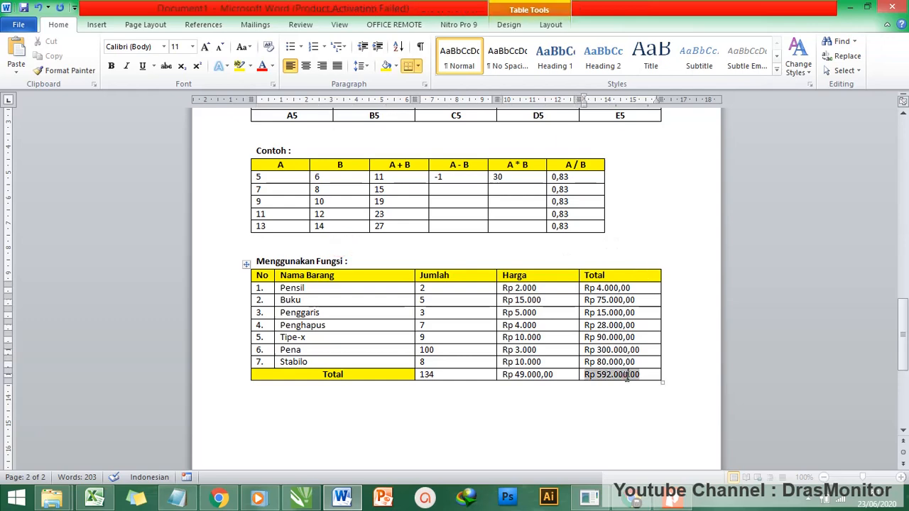
left_click(521, 375)
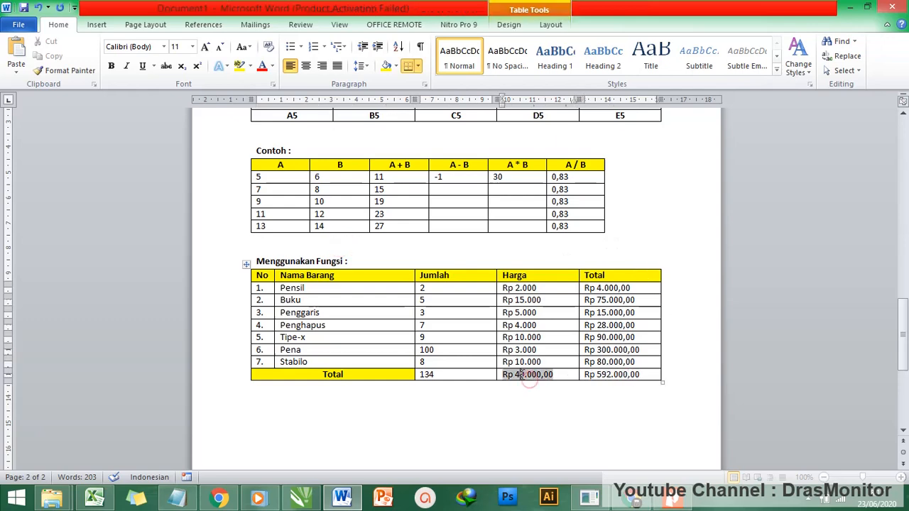
left_click(550, 24)
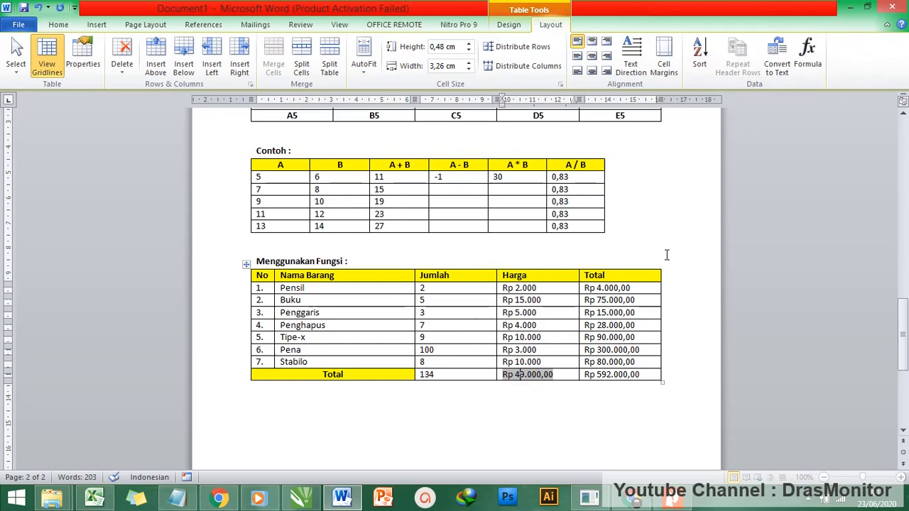
left_click(810, 58)
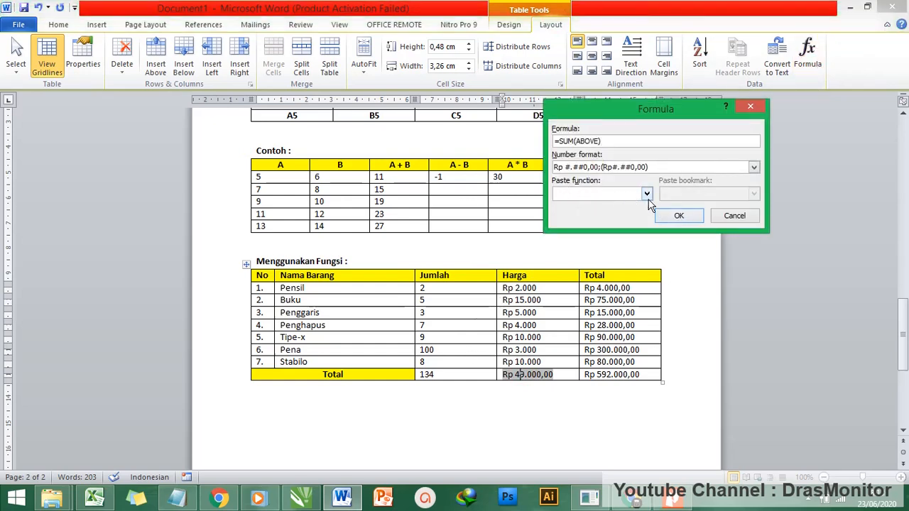
left_click(647, 194)
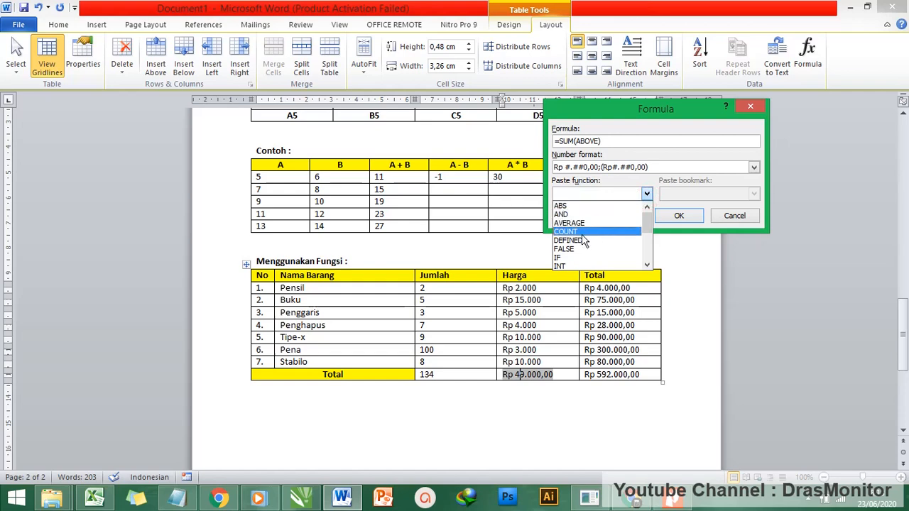
scroll(580, 247, "down", 5)
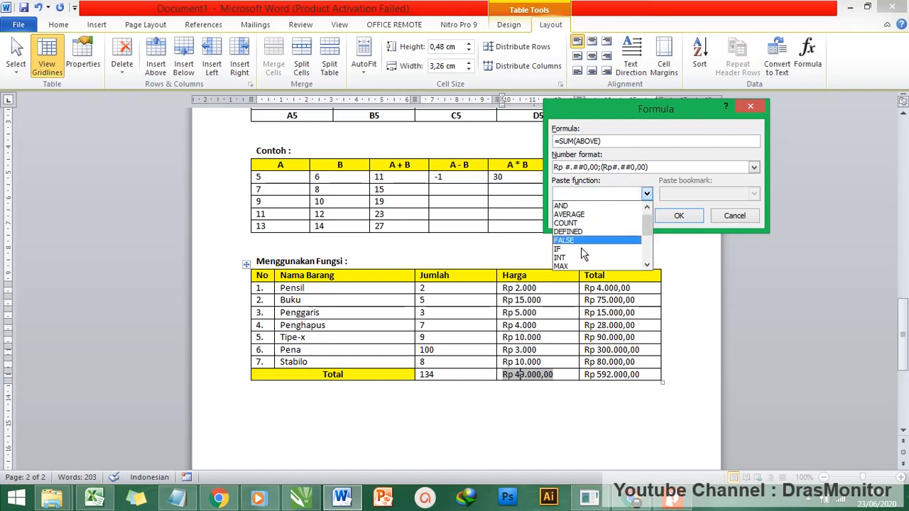
scroll(579, 252, "down", 5)
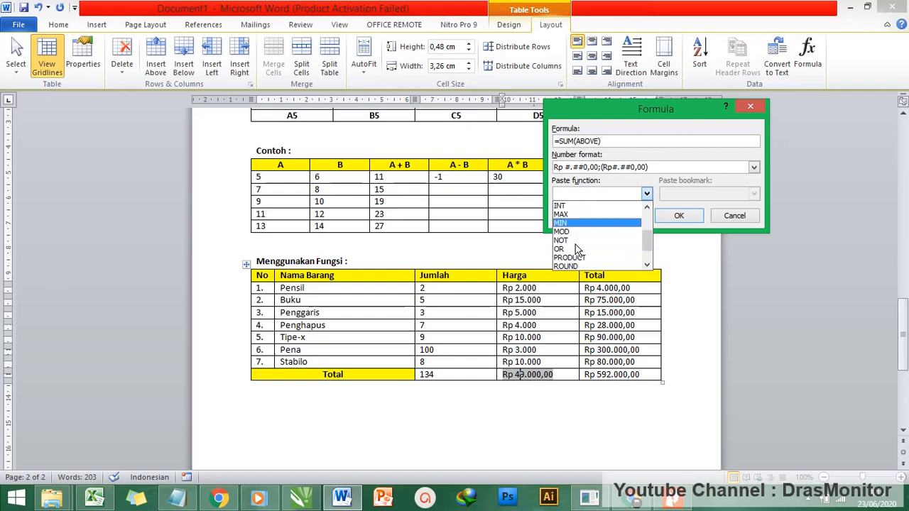
scroll(579, 253, "up", 10)
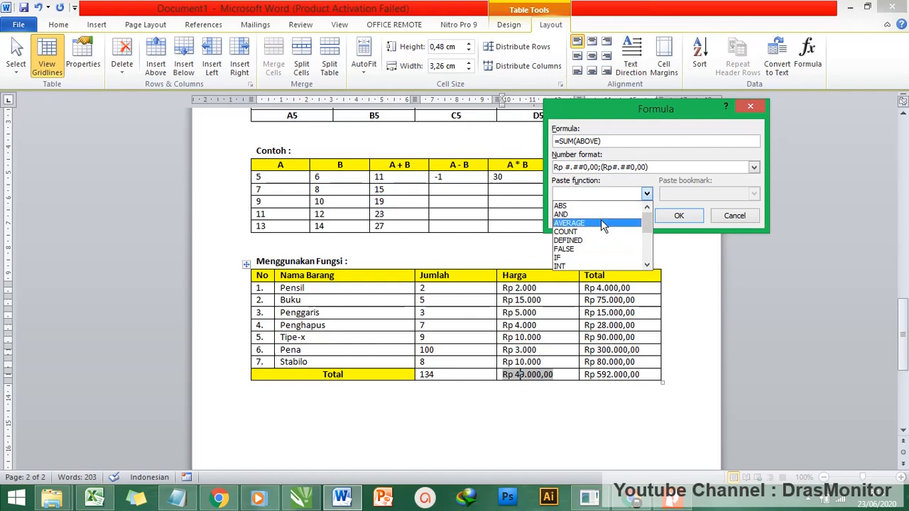
scroll(593, 226, "down", 10)
scroll(591, 228, "up", 10)
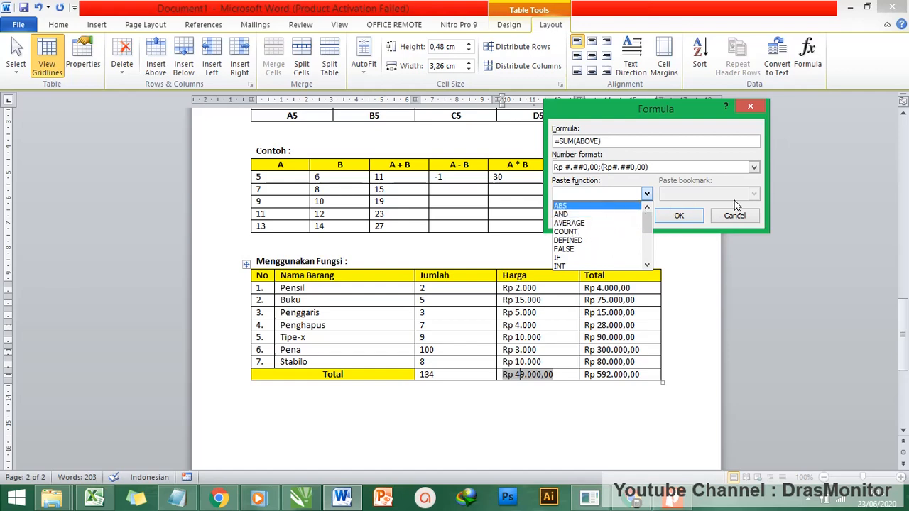
left_click(737, 221)
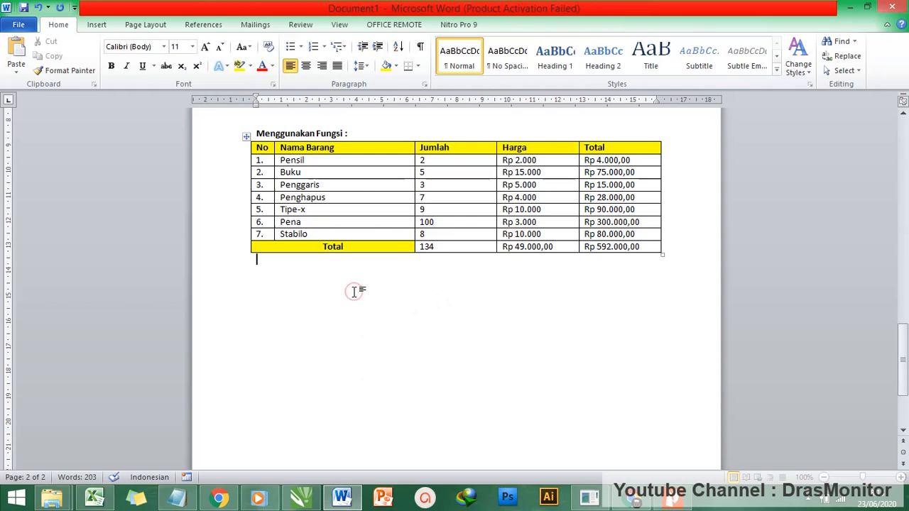
scroll(376, 291, "up", 4)
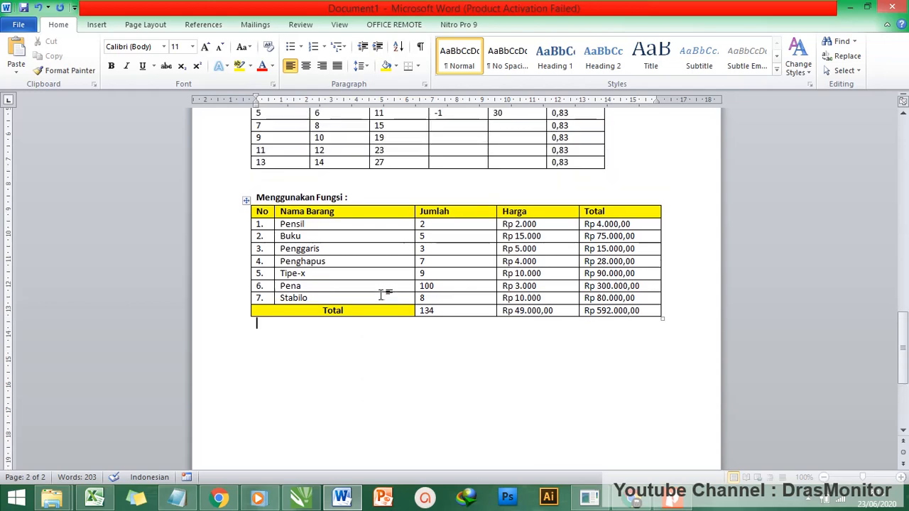
scroll(379, 291, "up", 4)
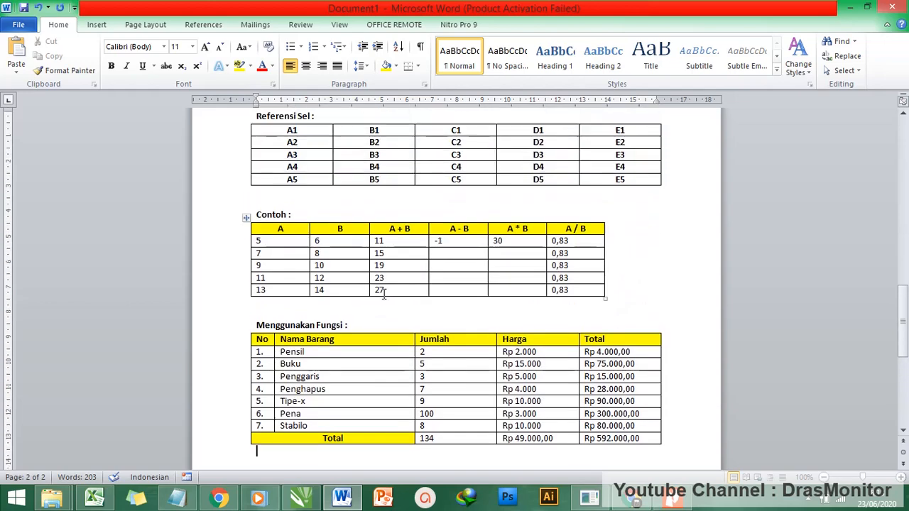
scroll(383, 293, "down", 3)
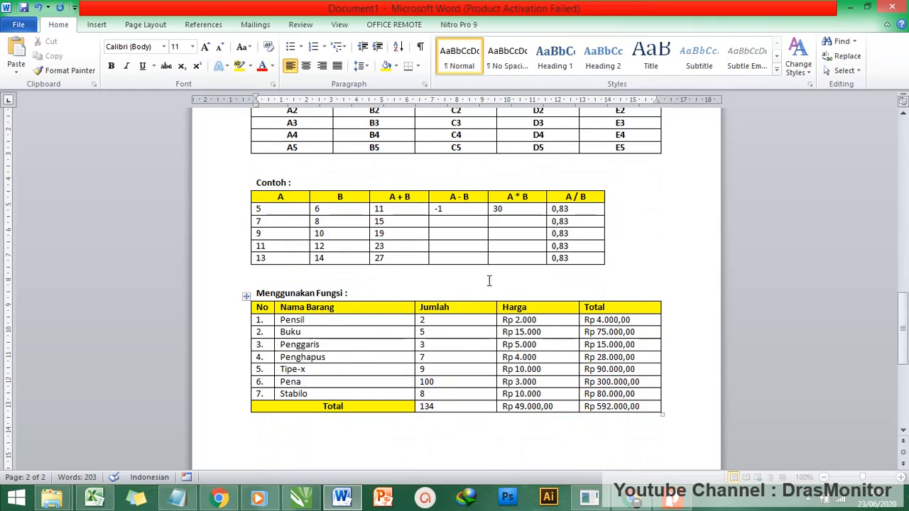
scroll(488, 280, "up", 1)
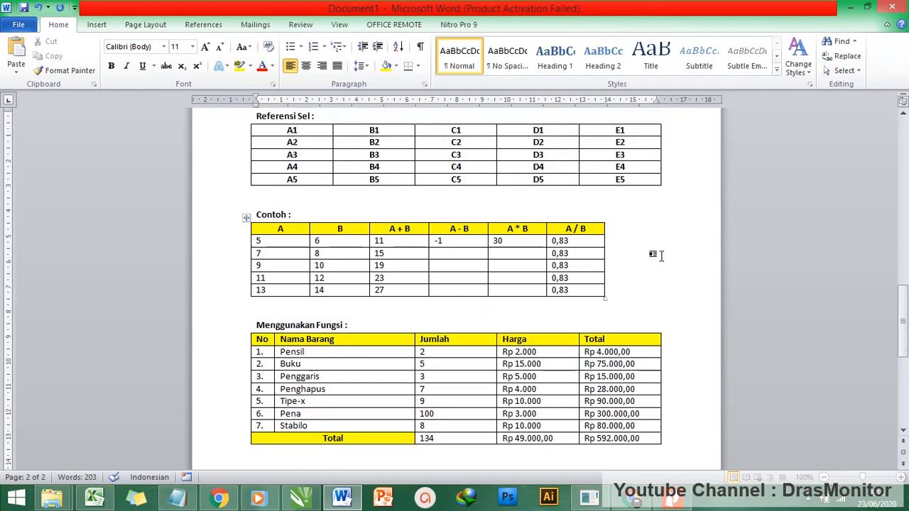
scroll(651, 256, "up", 2)
scroll(639, 276, "down", 3)
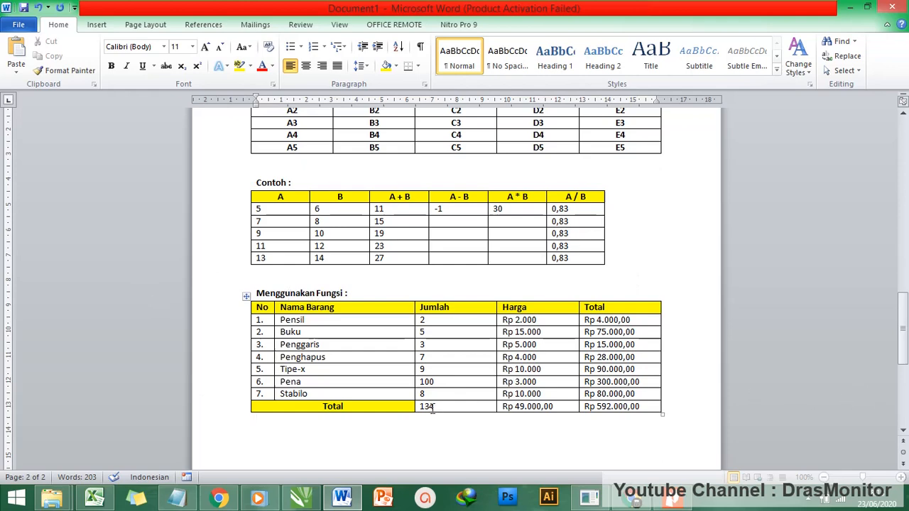
scroll(634, 416, "down", 2)
left_click(796, 499)
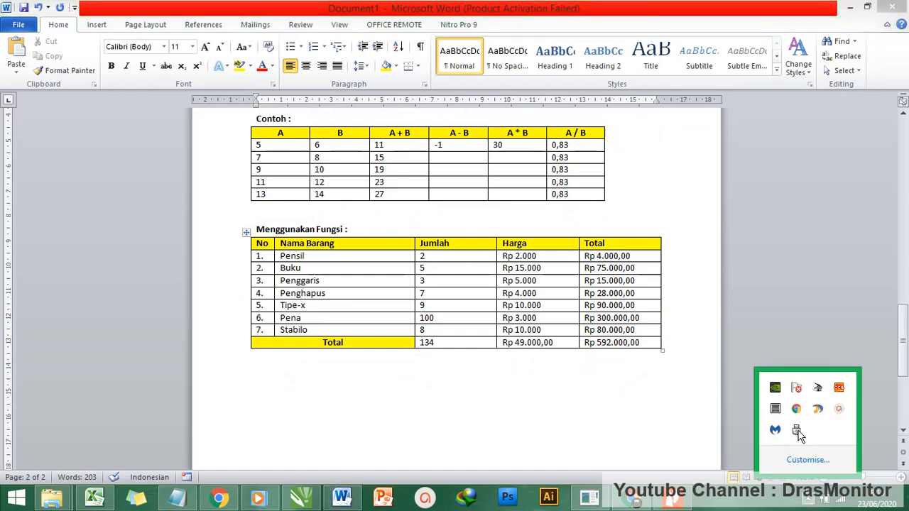
left_click(839, 409)
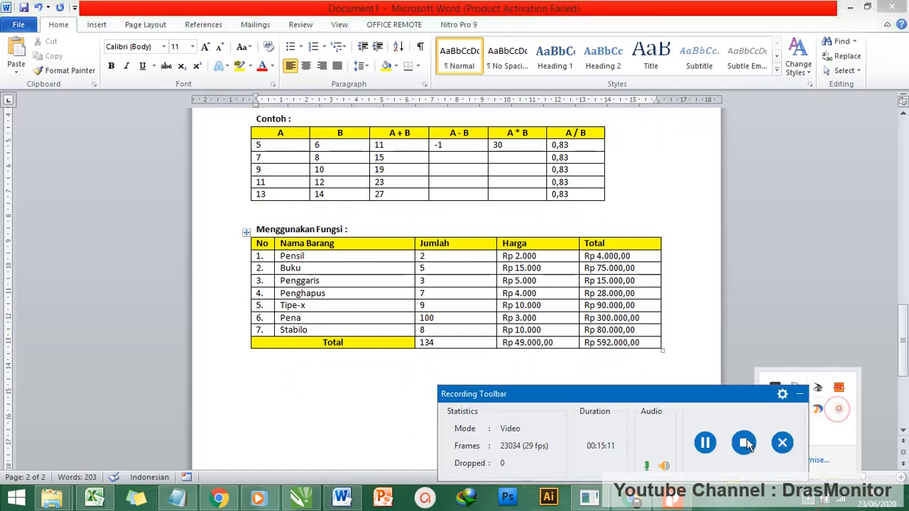
left_click(745, 443)
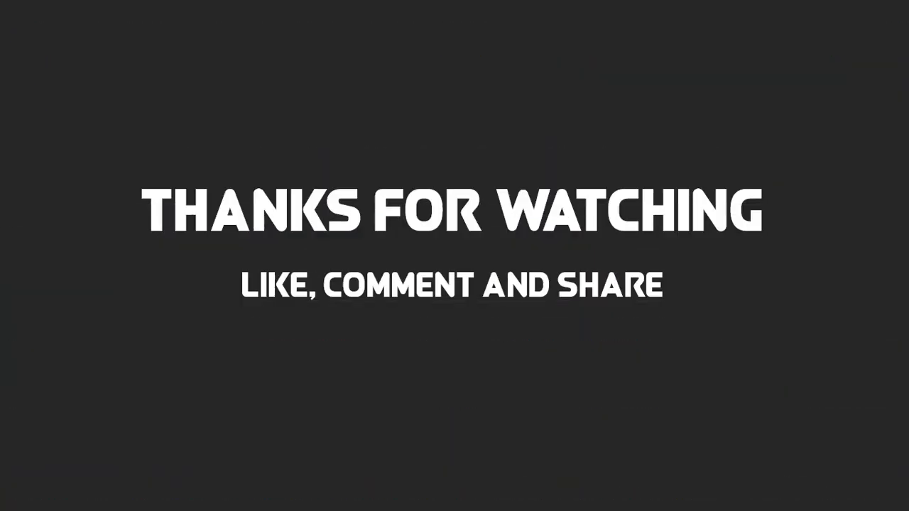